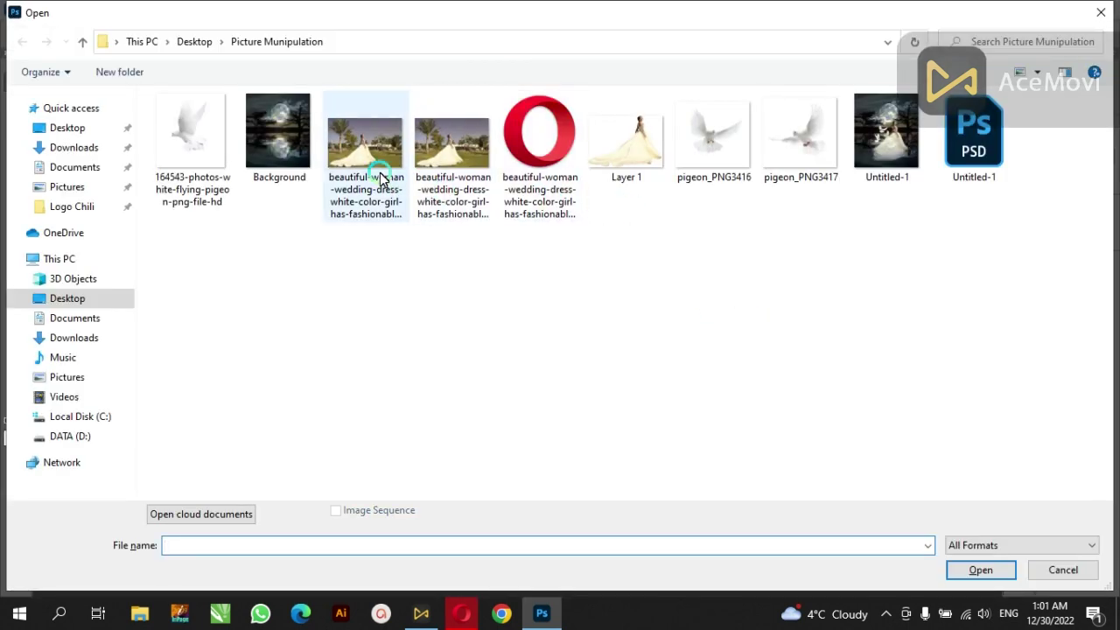
# - Open Background.png, then open Layer 1.png as a second document
pyautogui.doubleClick(296, 162)
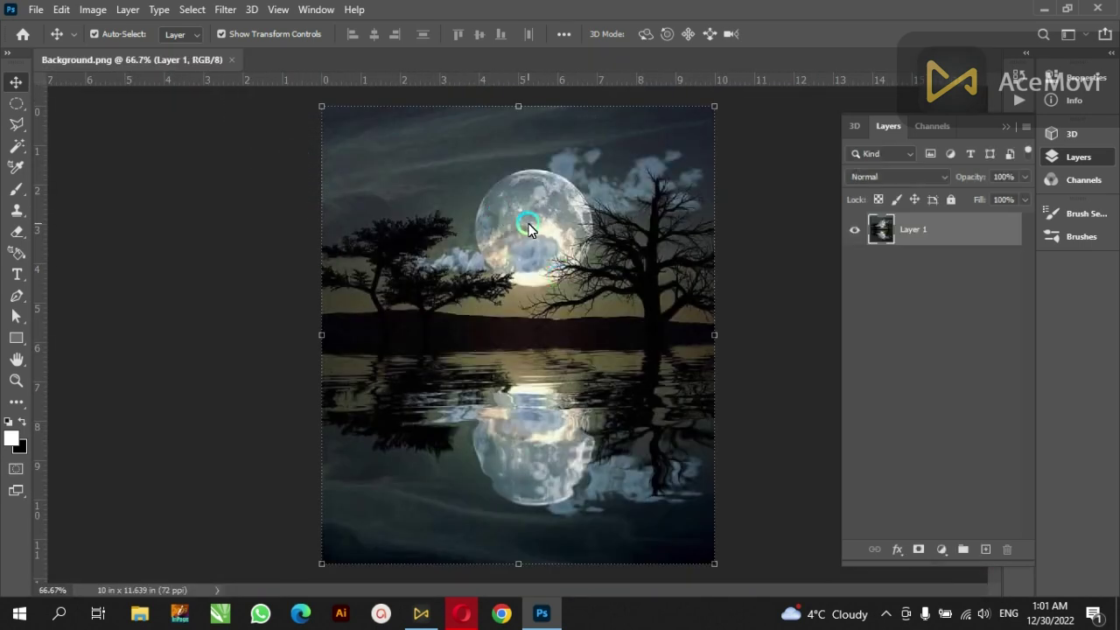
pyautogui.moveTo(528, 226); pyautogui.dragTo(502, 226)
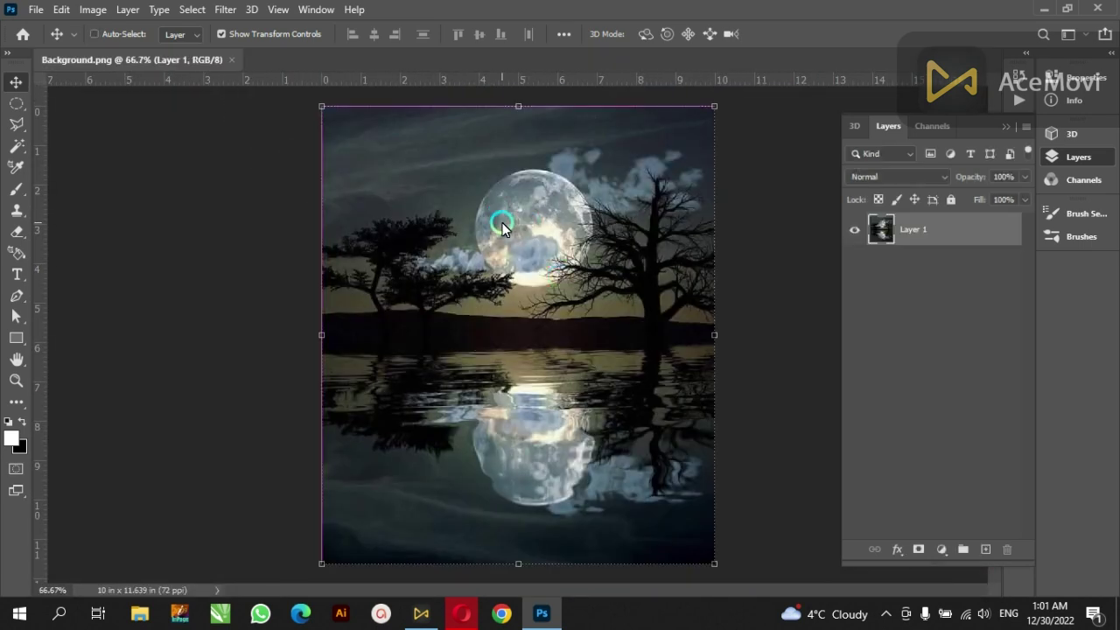
pyautogui.hotkey('ctrl', 'o')
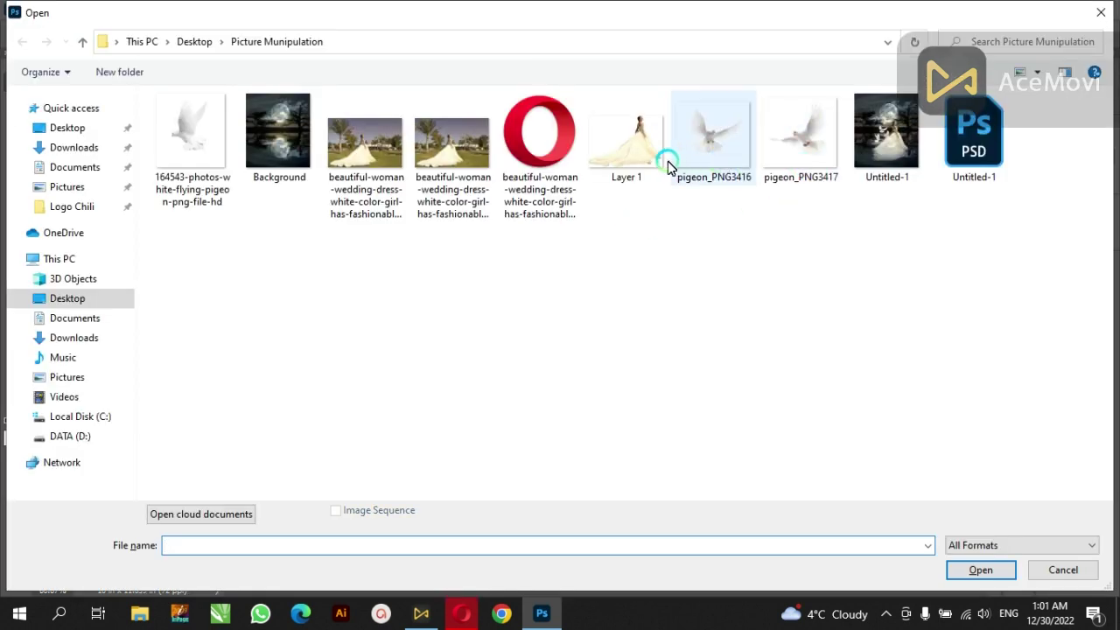
pyautogui.doubleClick(652, 164)
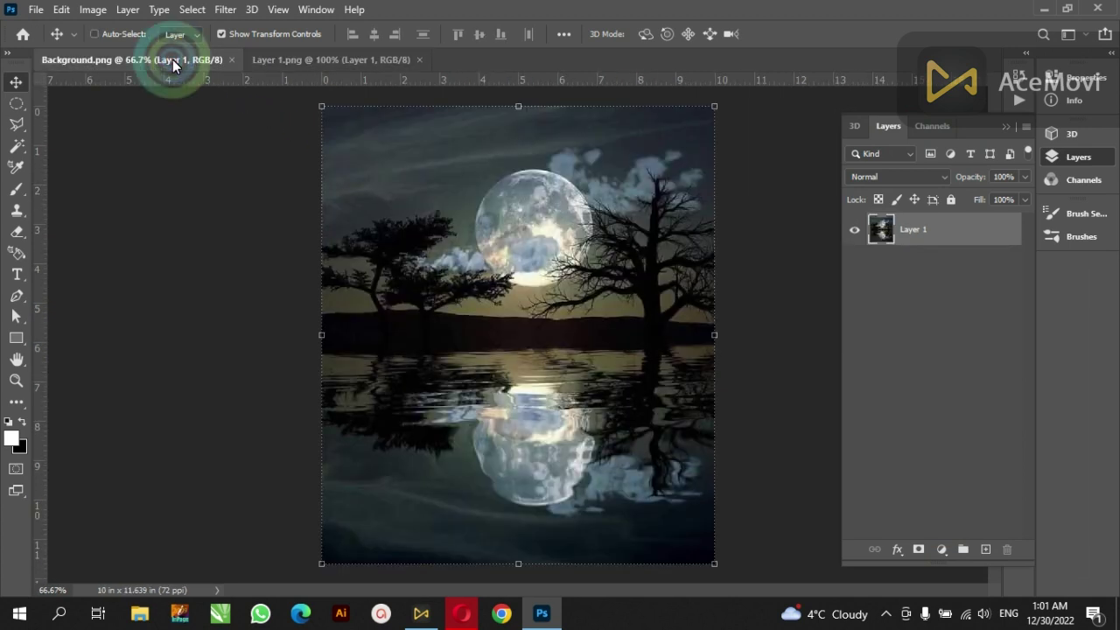
# - Bring the bride into Background.png as Layer 2, lower her onto the water and scale her to about 146%
pyautogui.moveTo(172, 63); pyautogui.dragTo(192, 71)
pyautogui.click(497, 344)
pyautogui.moveTo(535, 348)
pyautogui.mouseDown()
pyautogui.moveTo(538, 438)
pyautogui.moveTo(563, 480)
pyautogui.mouseUp()
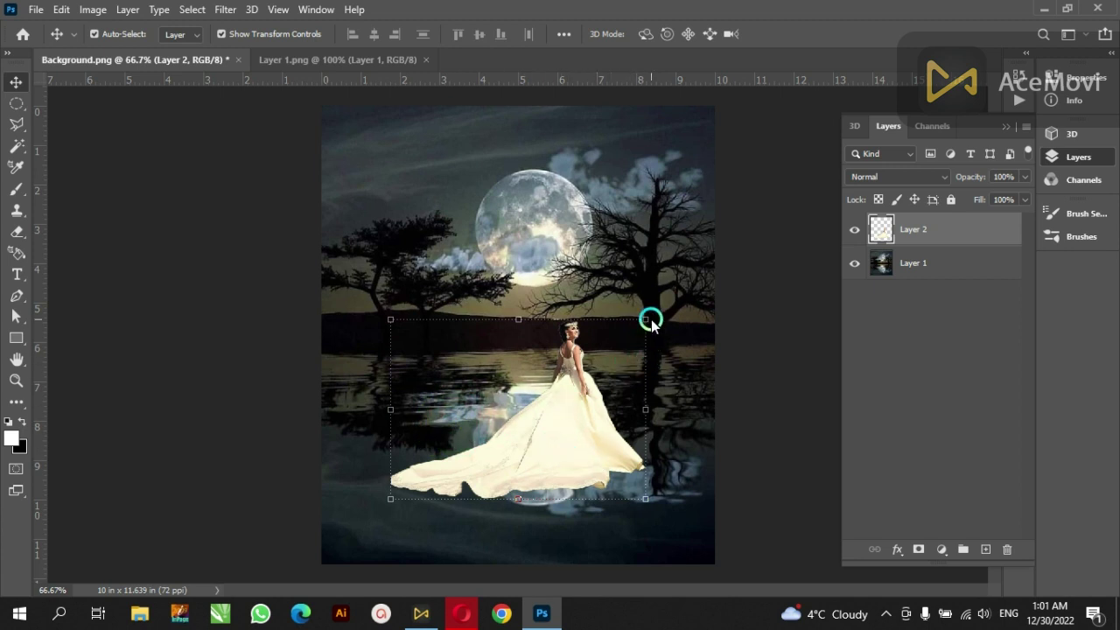
pyautogui.moveTo(646, 320); pyautogui.dragTo(698, 267)
pyautogui.moveTo(390, 281); pyautogui.dragTo(331, 238)
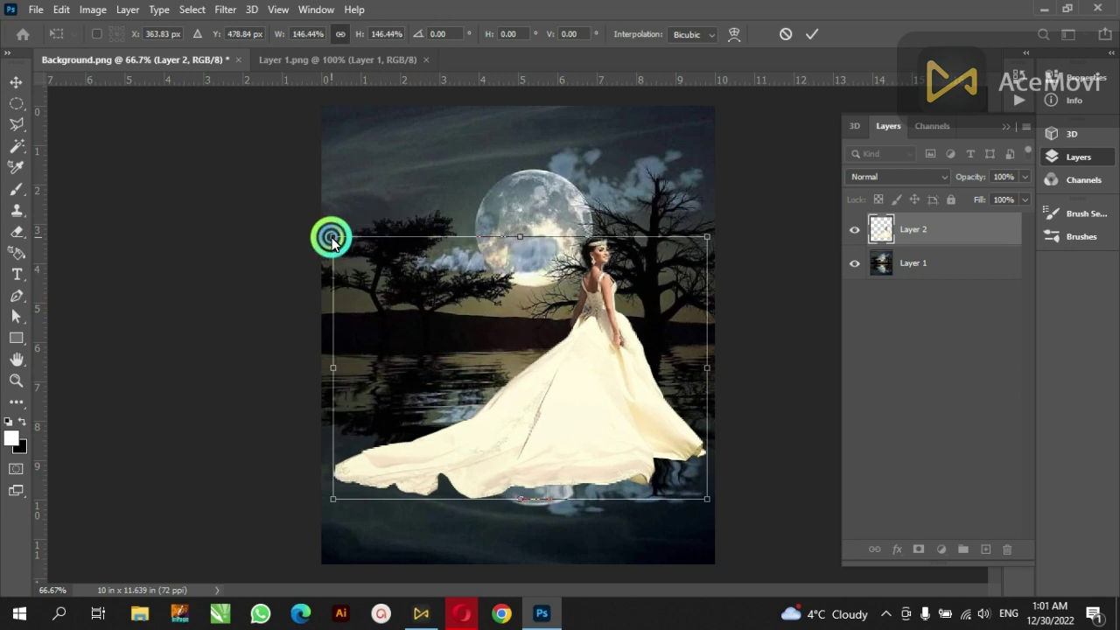
pyautogui.moveTo(566, 371); pyautogui.dragTo(557, 374)
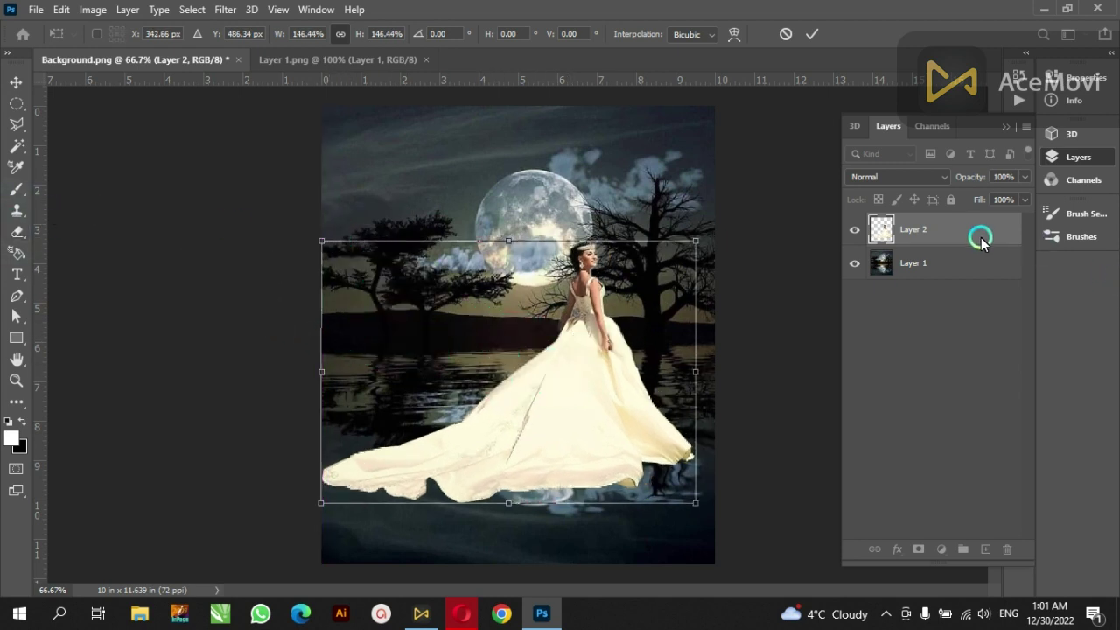
# - Switch to the Brush tool and load the 2966 Splash 10 brush tip from Brush Settings
pyautogui.click(21, 193)
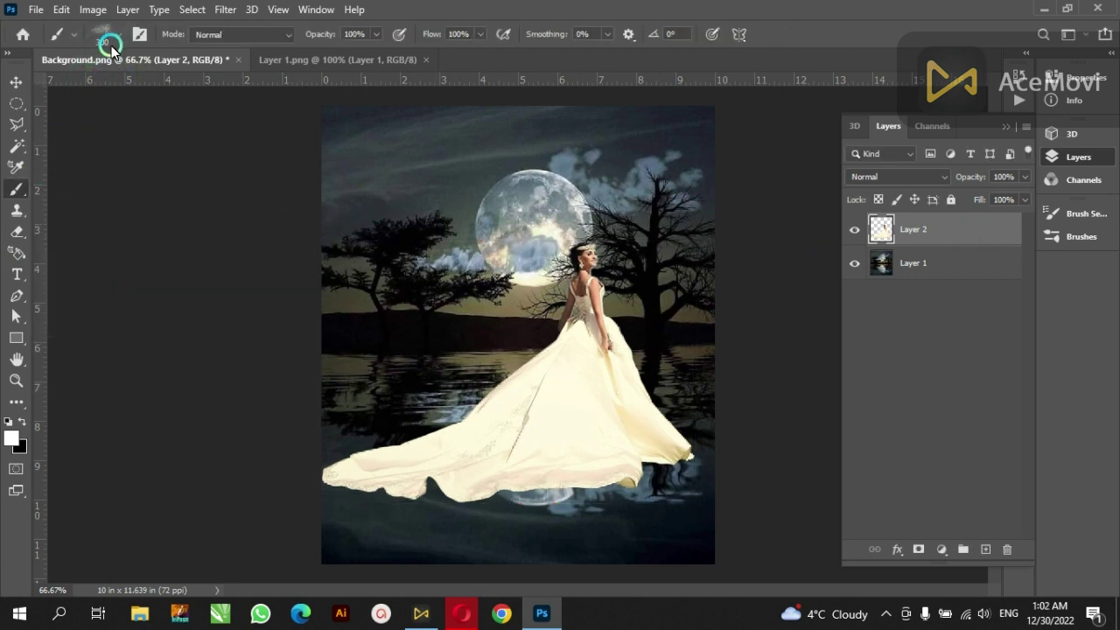
pyautogui.click(134, 34)
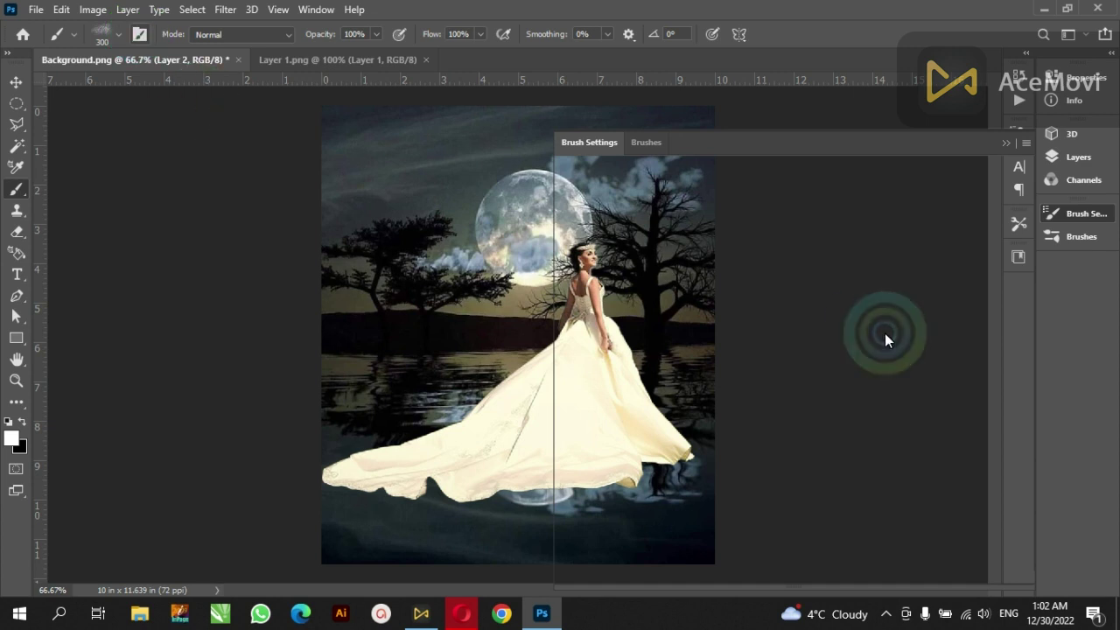
pyautogui.scroll(-1, 886, 250)
pyautogui.scroll(-1, 886, 249)
pyautogui.scroll(-1, 886, 250)
pyautogui.scroll(-1, 886, 249)
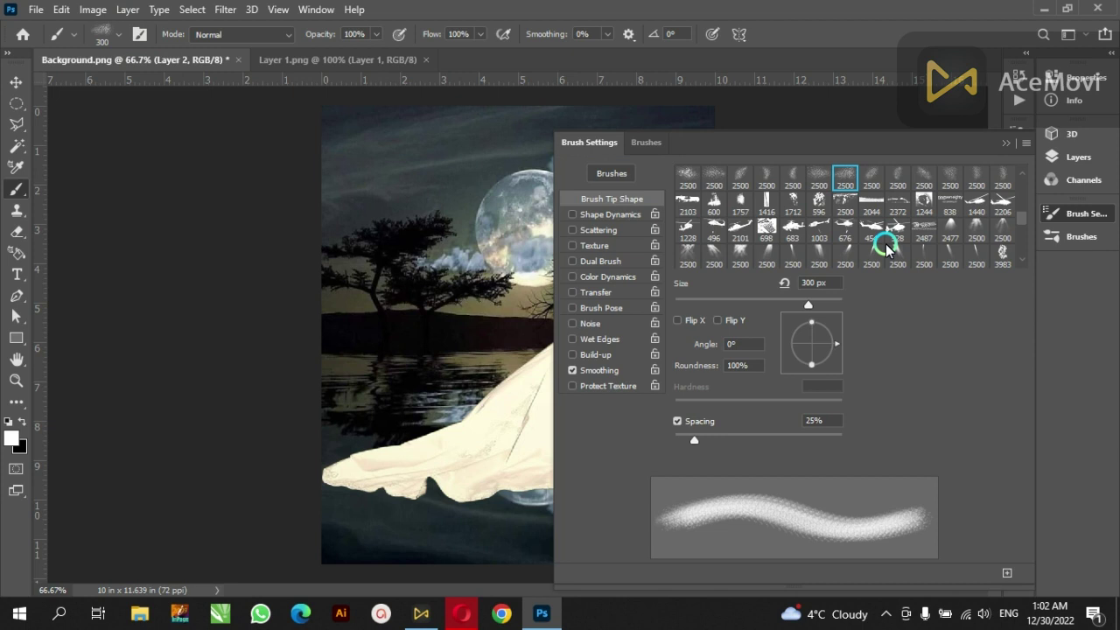
pyautogui.scroll(1, 887, 250)
pyautogui.scroll(1, 886, 250)
pyautogui.scroll(1, 887, 249)
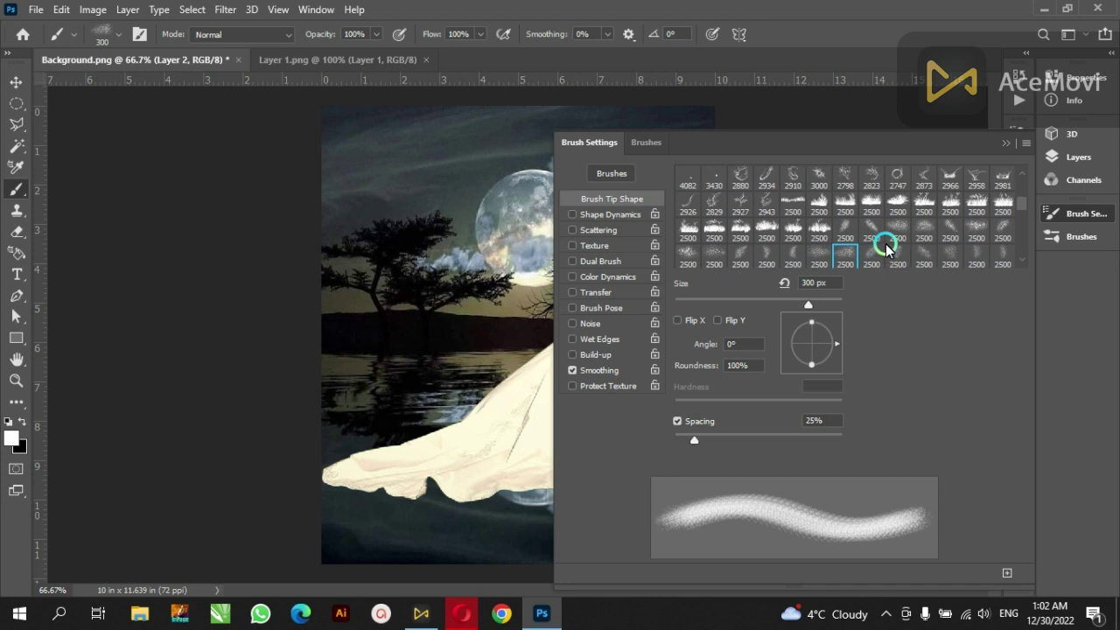
pyautogui.scroll(1, 886, 250)
pyautogui.scroll(1, 901, 238)
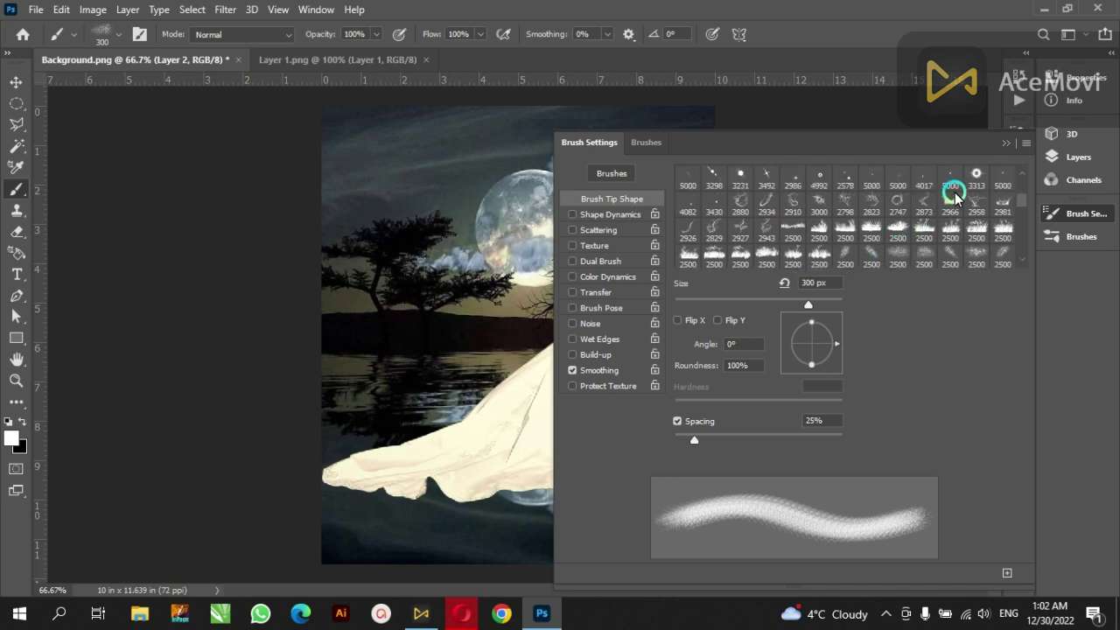
pyautogui.scroll(1, 950, 213)
pyautogui.scroll(1, 928, 228)
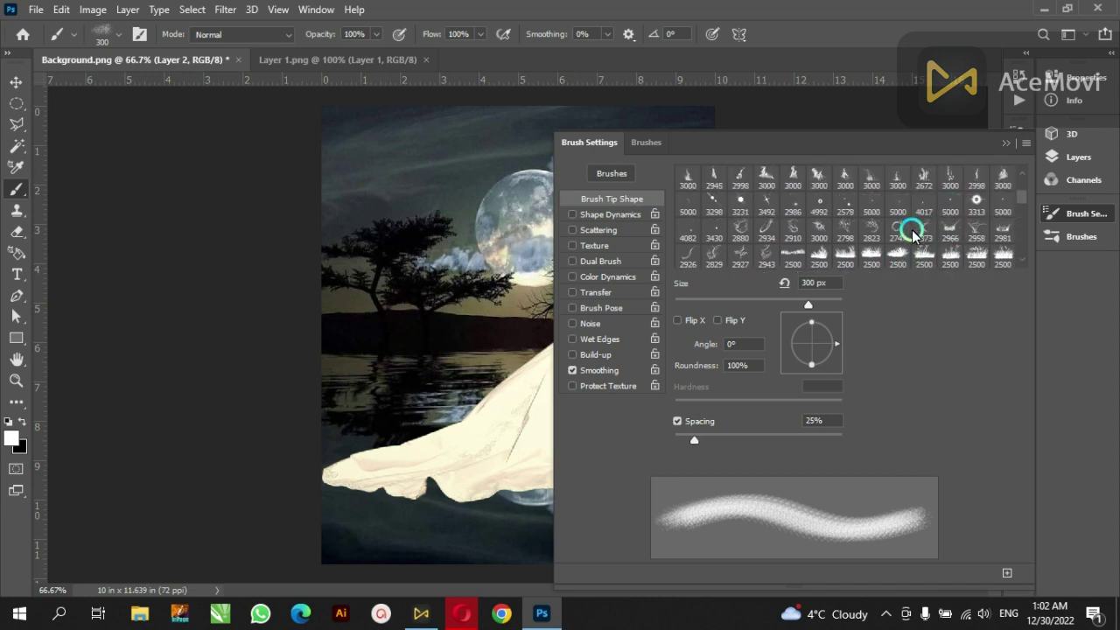
pyautogui.scroll(1, 938, 252)
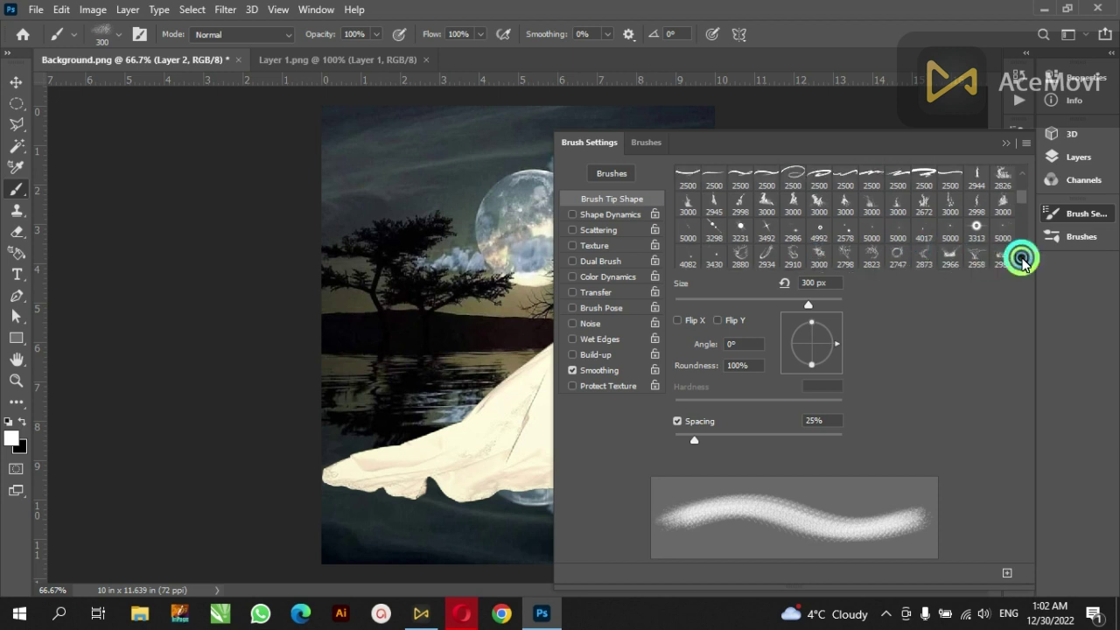
pyautogui.scroll(-1, 959, 254)
pyautogui.click(951, 245)
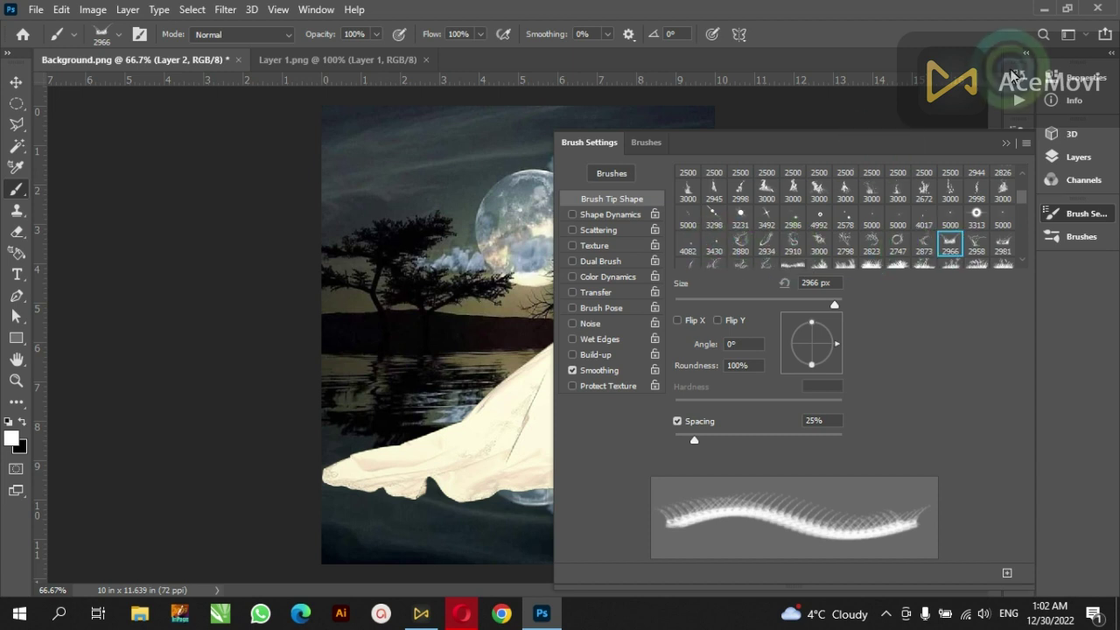
pyautogui.click(1006, 141)
pyautogui.click(608, 404)
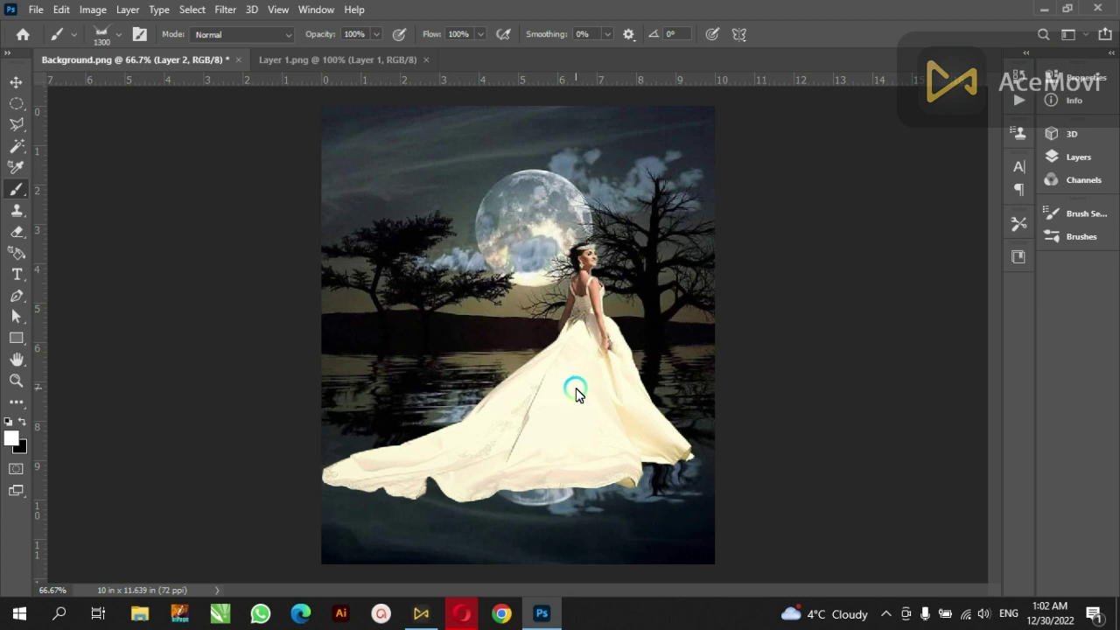
# - Make the brush slightly smaller and add a new empty Layer 3 above the bride
pyautogui.press('[')
pyautogui.press('v')
pyautogui.click(1092, 160)
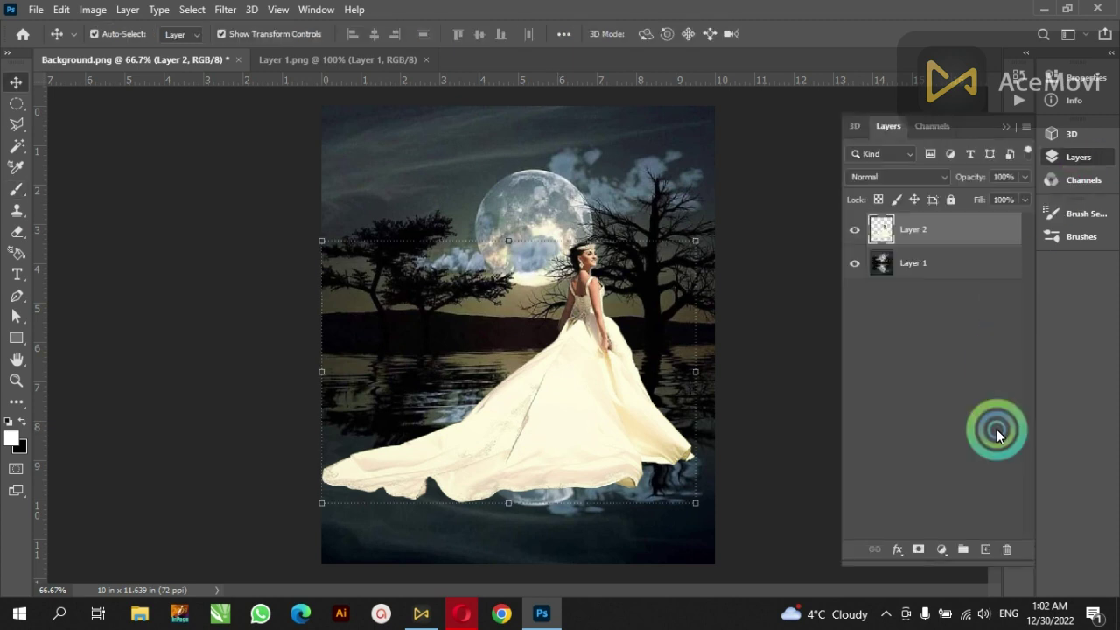
pyautogui.click(989, 551)
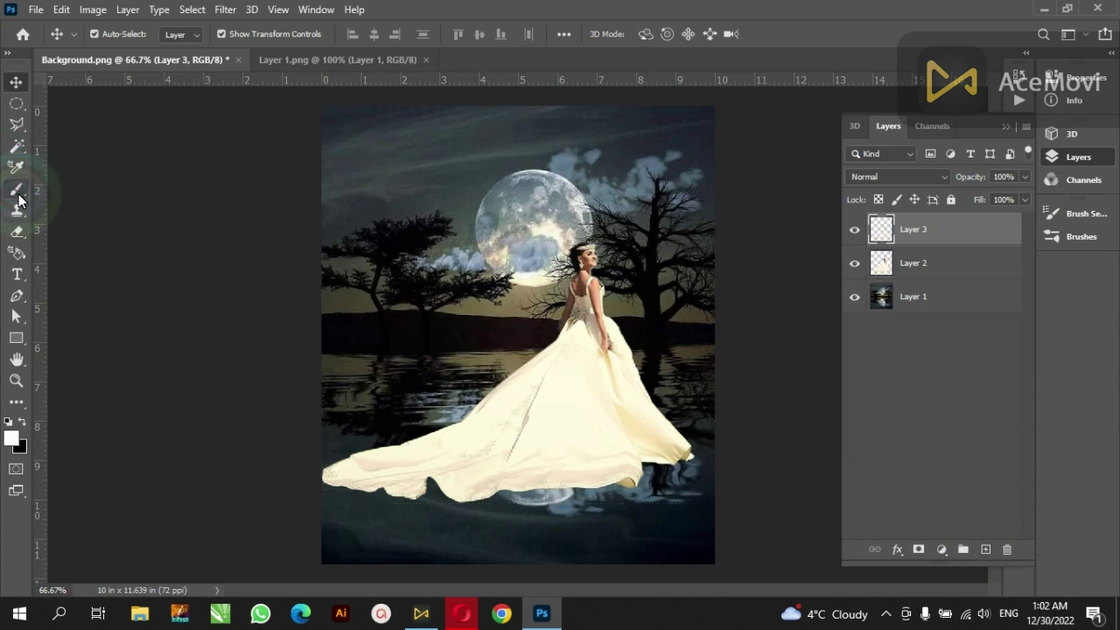
# - Stamp white water splashes around the gown on Layer 3, then add an empty Layer 4
pyautogui.click(17, 188)
pyautogui.moveTo(529, 435); pyautogui.dragTo(539, 437)
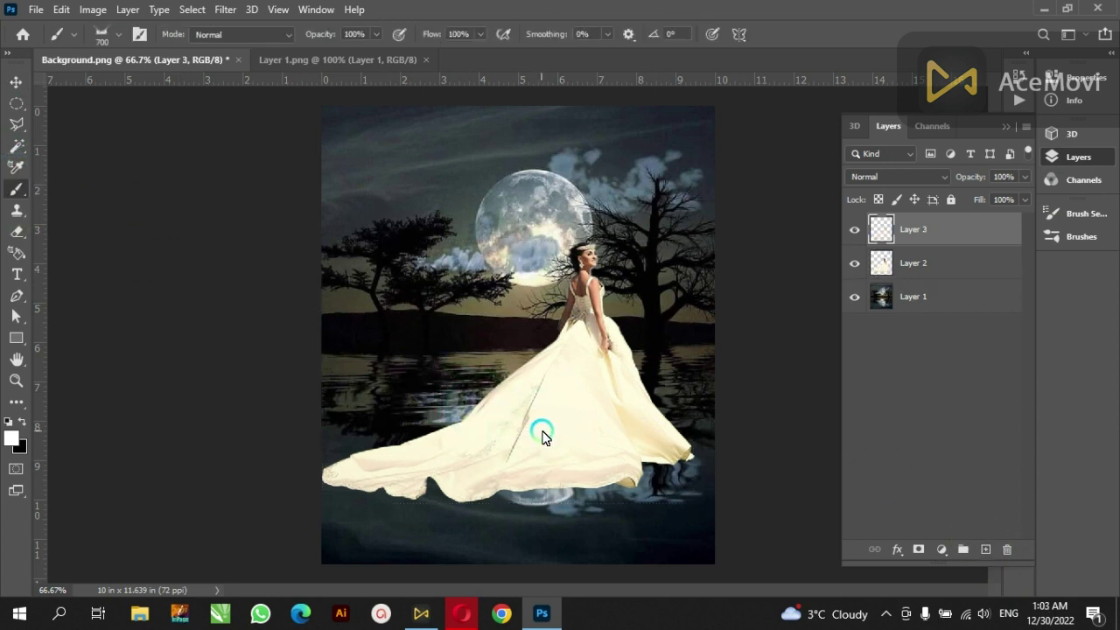
pyautogui.click(541, 433)
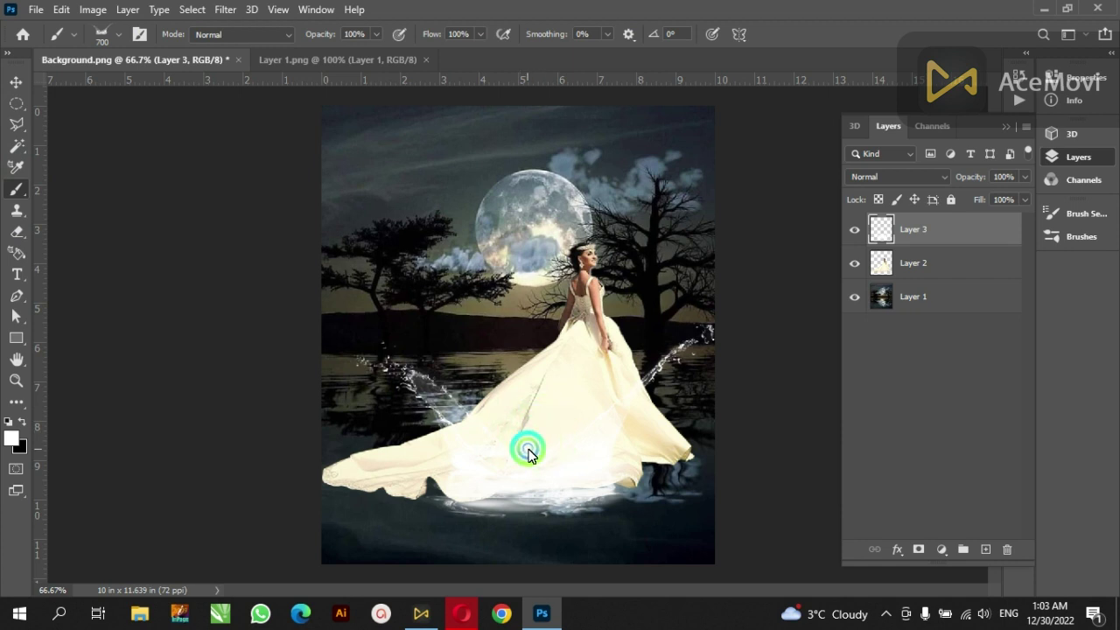
pyautogui.click(986, 551)
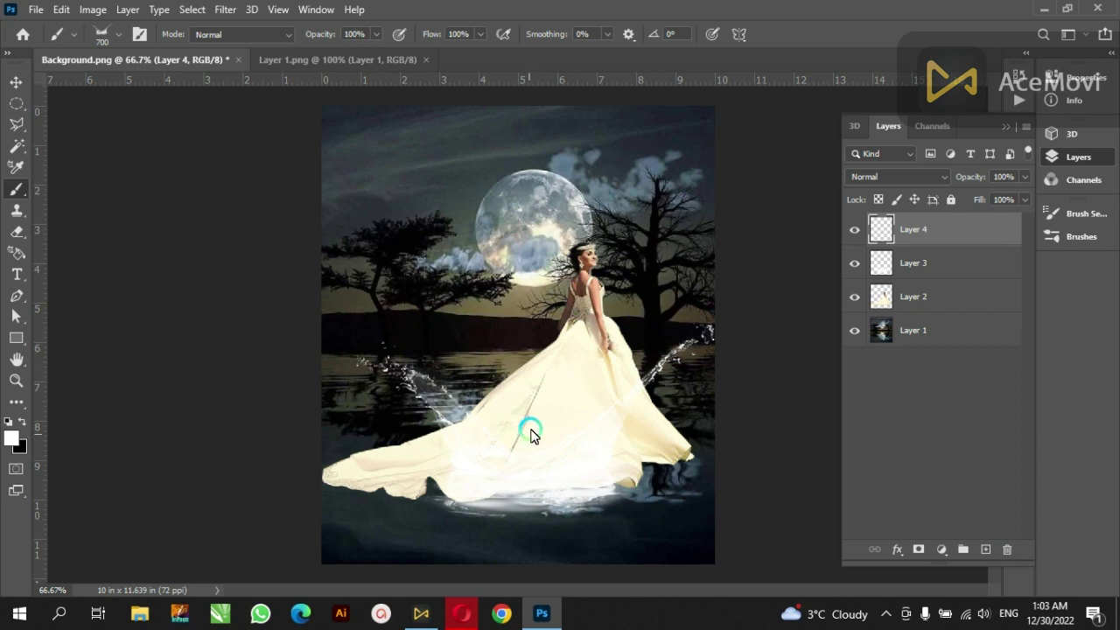
# - Mirror the Layer 4 splashes horizontally, shift them slightly right and shrink them to about 82%
pyautogui.click(966, 245)
pyautogui.click(966, 238)
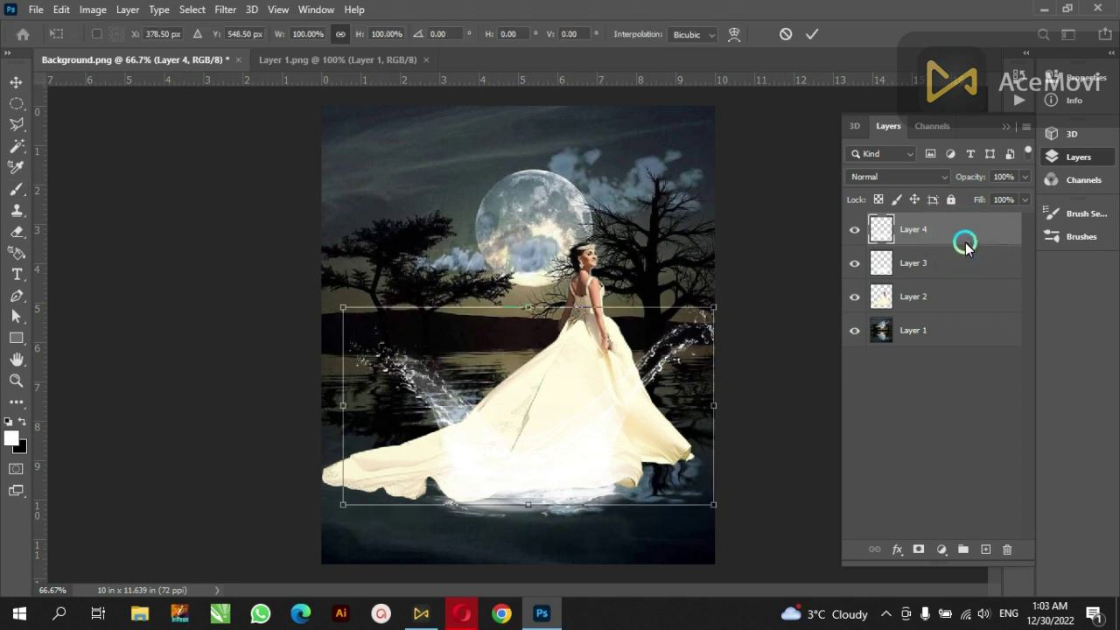
pyautogui.rightClick(966, 238)
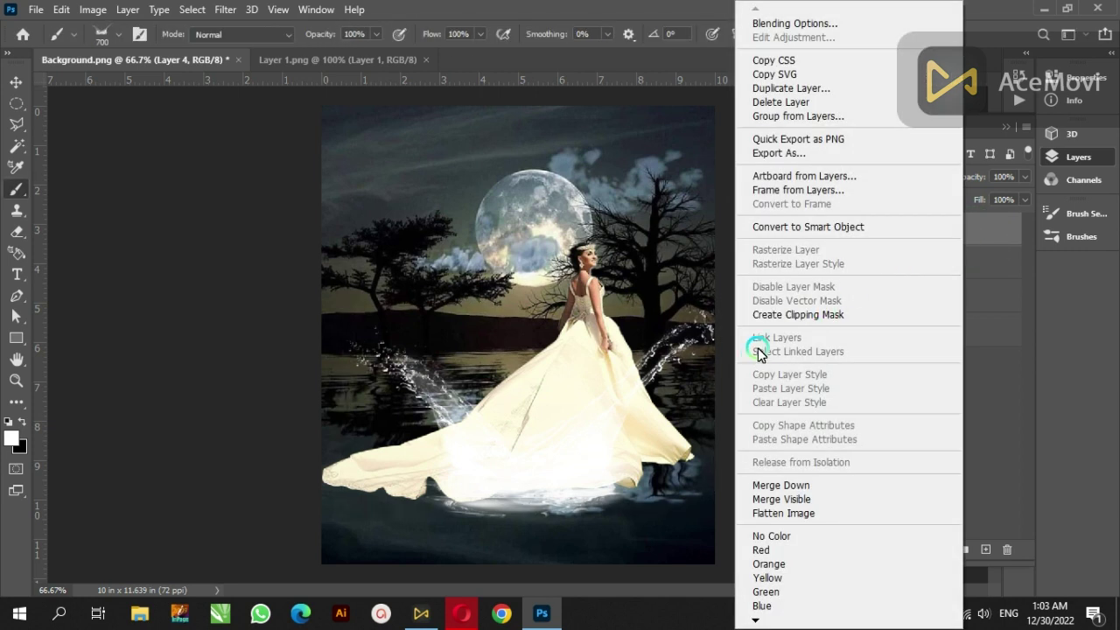
pyautogui.click(707, 7)
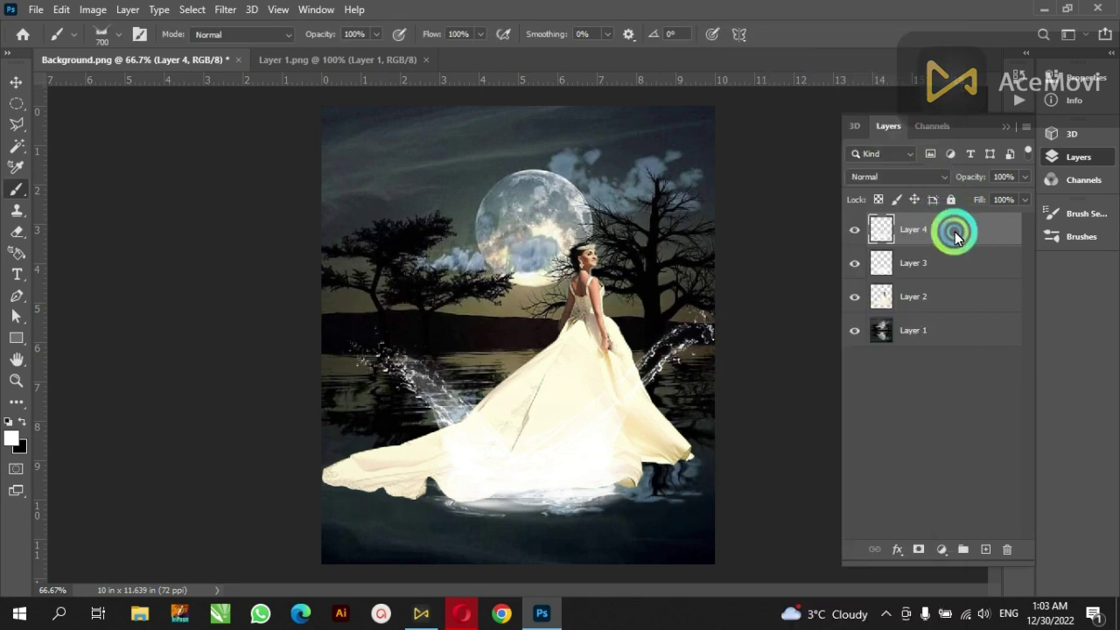
pyautogui.hotkey('ctrl', 't')
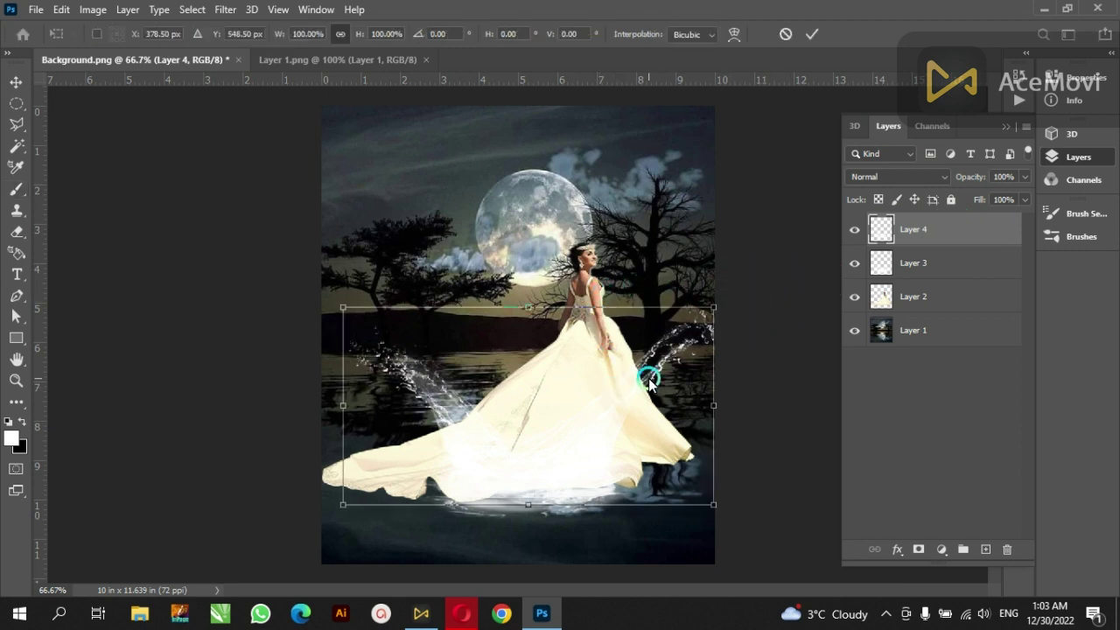
pyautogui.rightClick(650, 355)
pyautogui.click(713, 329)
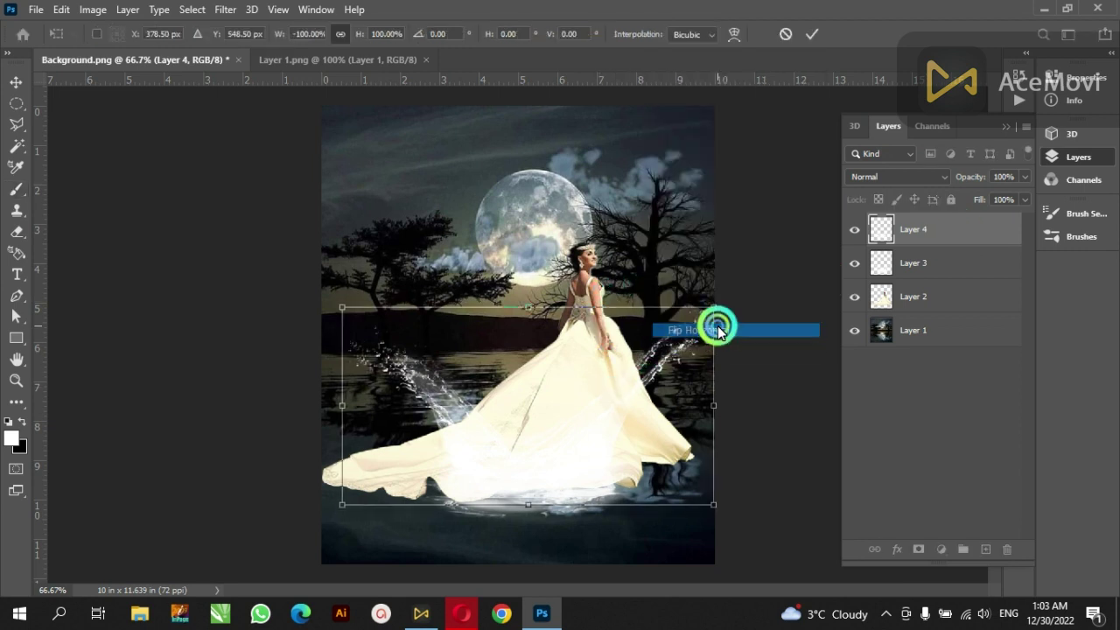
pyautogui.moveTo(404, 355); pyautogui.dragTo(421, 354)
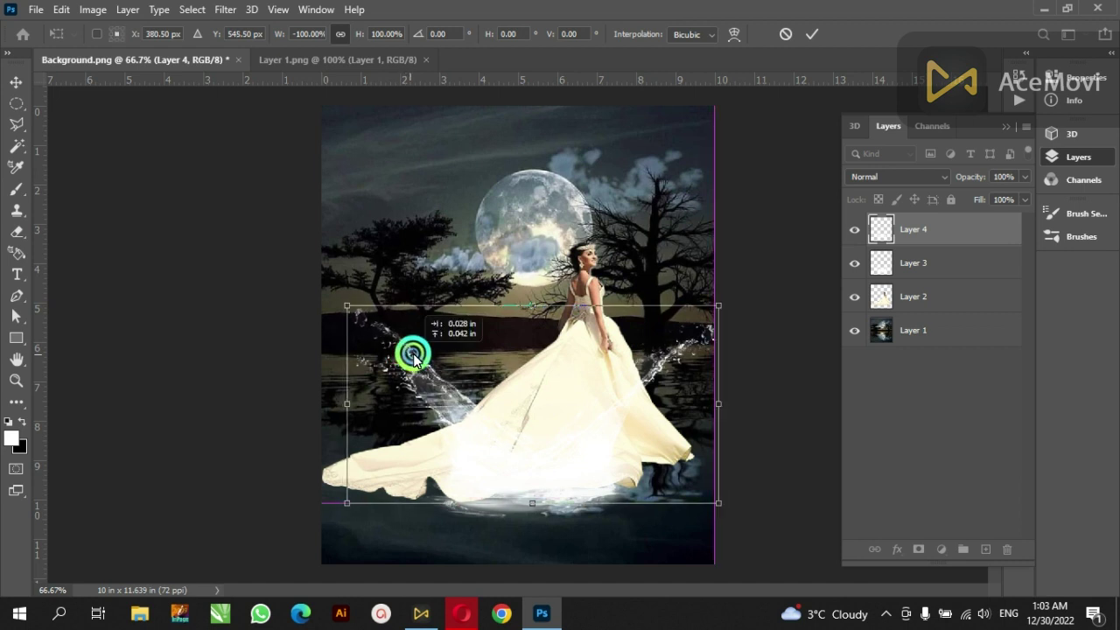
pyautogui.moveTo(730, 403); pyautogui.dragTo(698, 404)
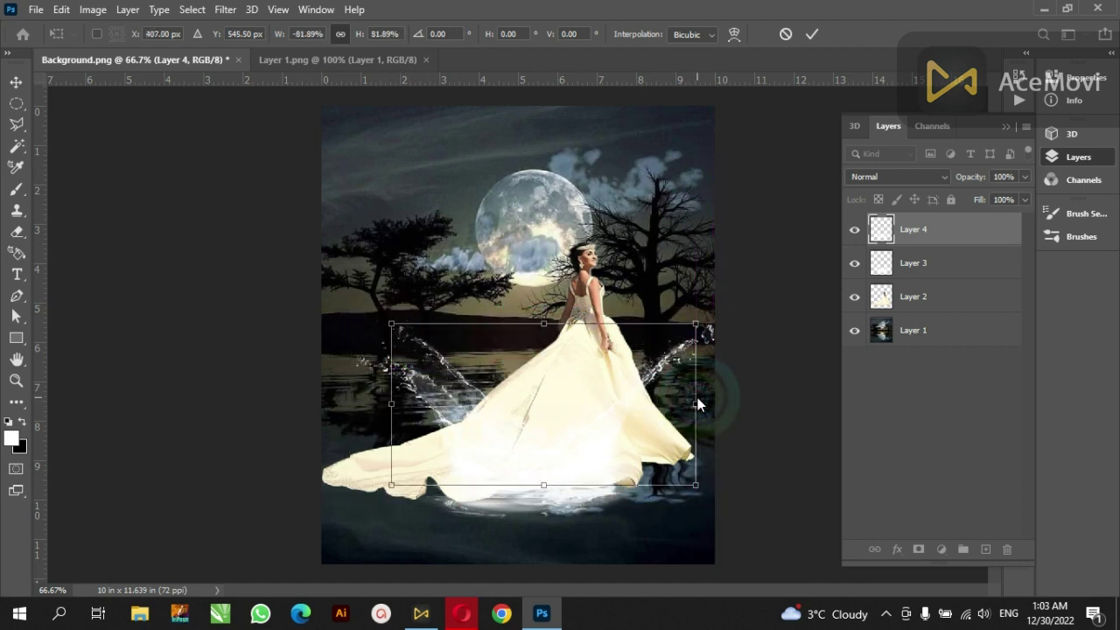
pyautogui.press('Return')
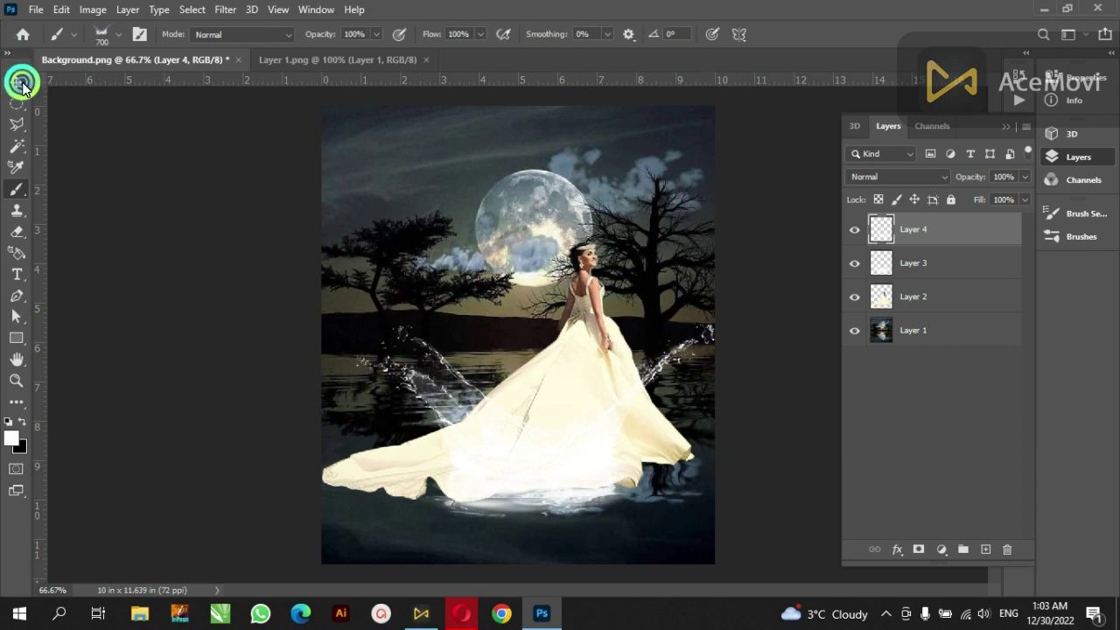
# - Link Layer 3 and Layer 4 together, then select the bride's Layer 2
pyautogui.click(17, 82)
pyautogui.click(454, 320)
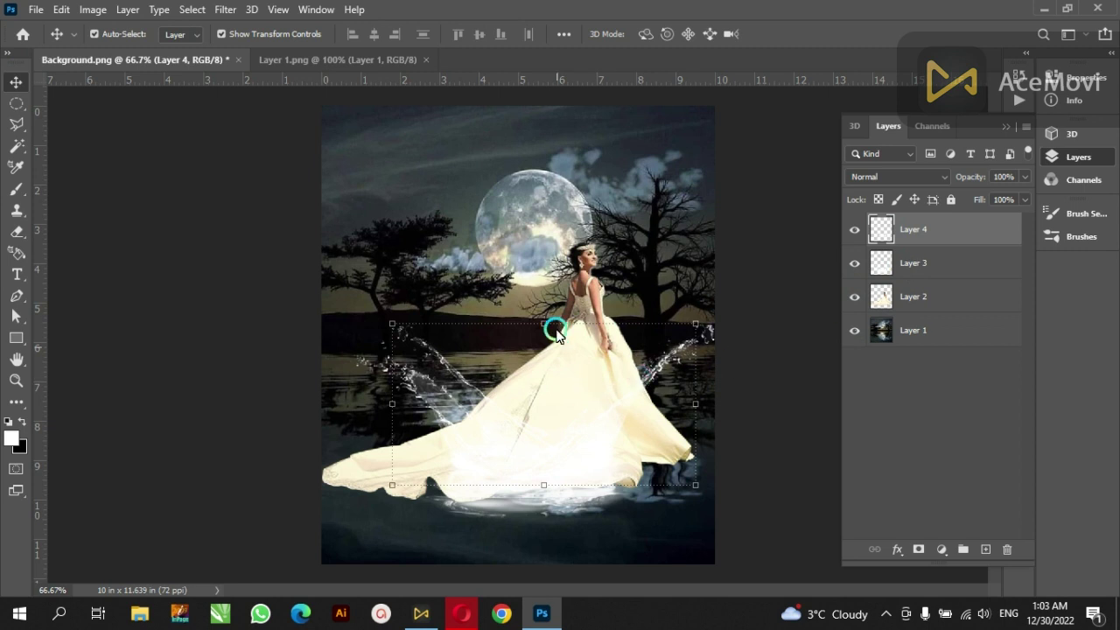
pyautogui.click(588, 271)
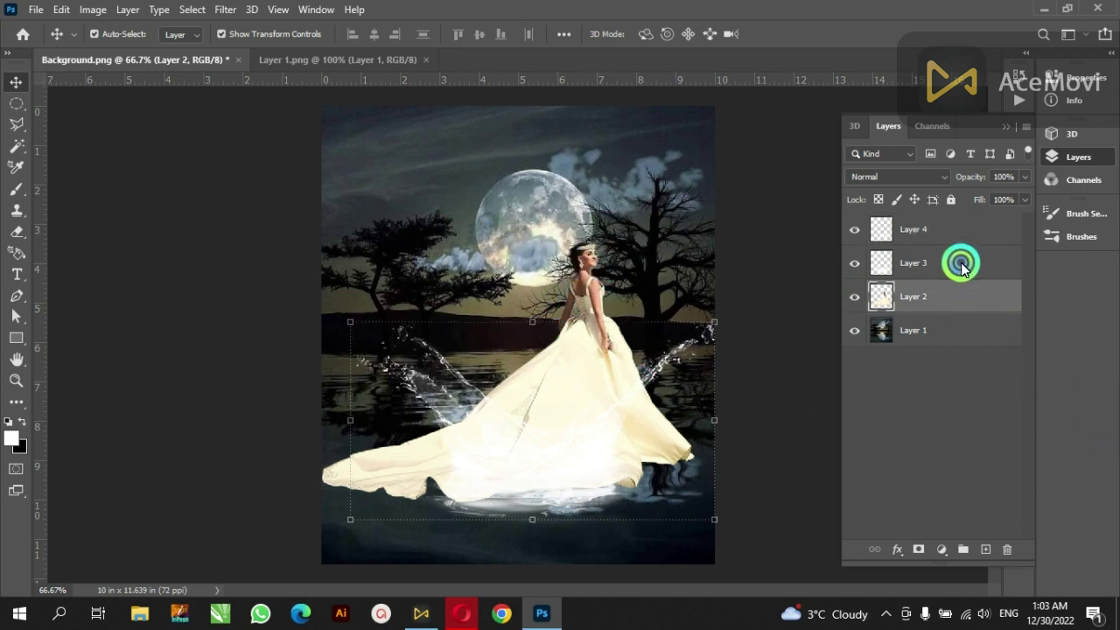
pyautogui.click(954, 263)
pyautogui.keyDown('shift'); pyautogui.click(950, 230); pyautogui.keyUp('shift')
pyautogui.rightClick(944, 245)
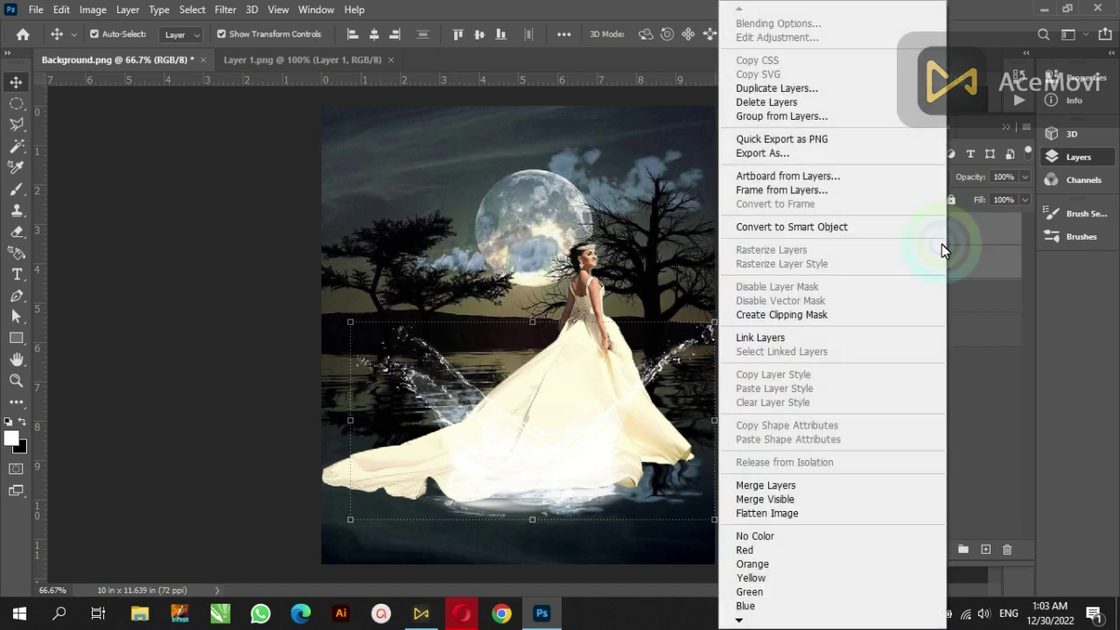
pyautogui.click(851, 341)
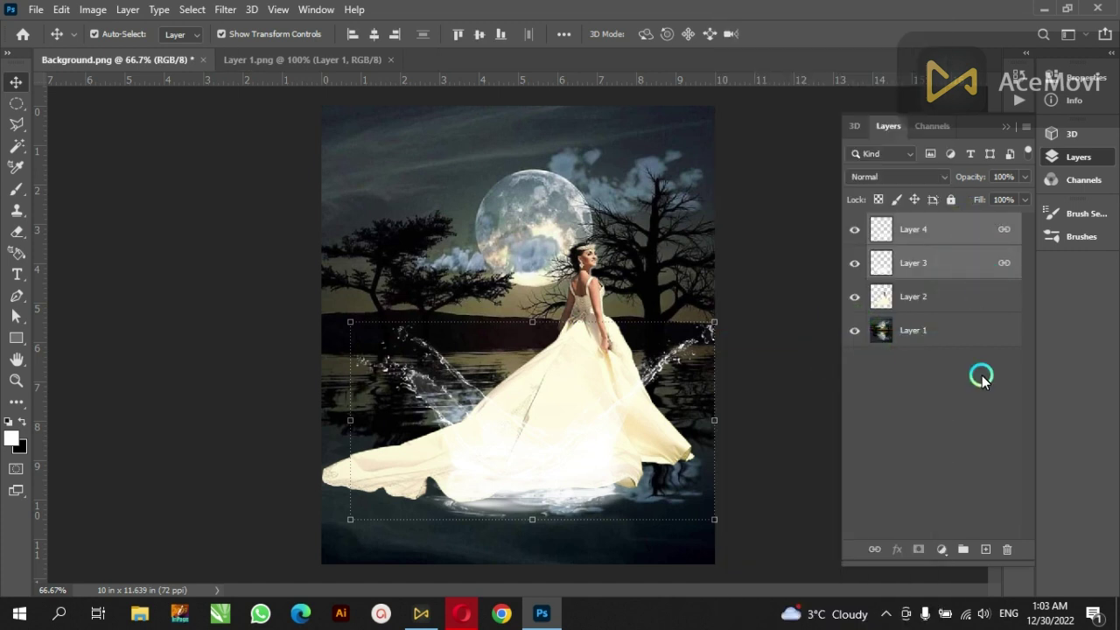
pyautogui.click(960, 299)
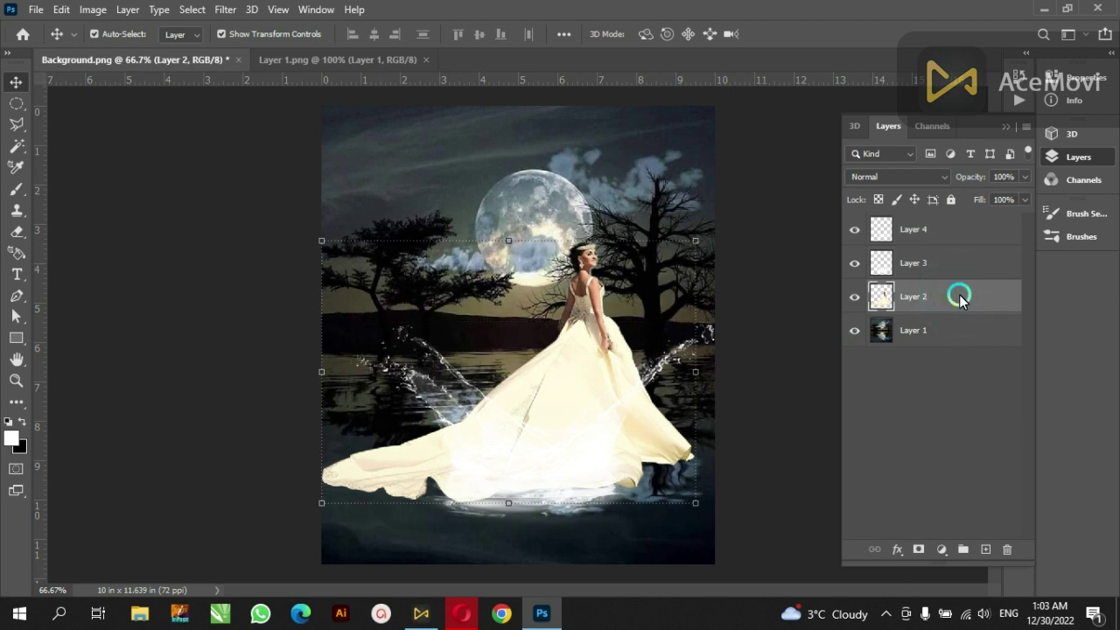
# - Add a layer mask to Layer 2 and paint out the trailing hem with a soft 30 px round brush
pyautogui.click(917, 549)
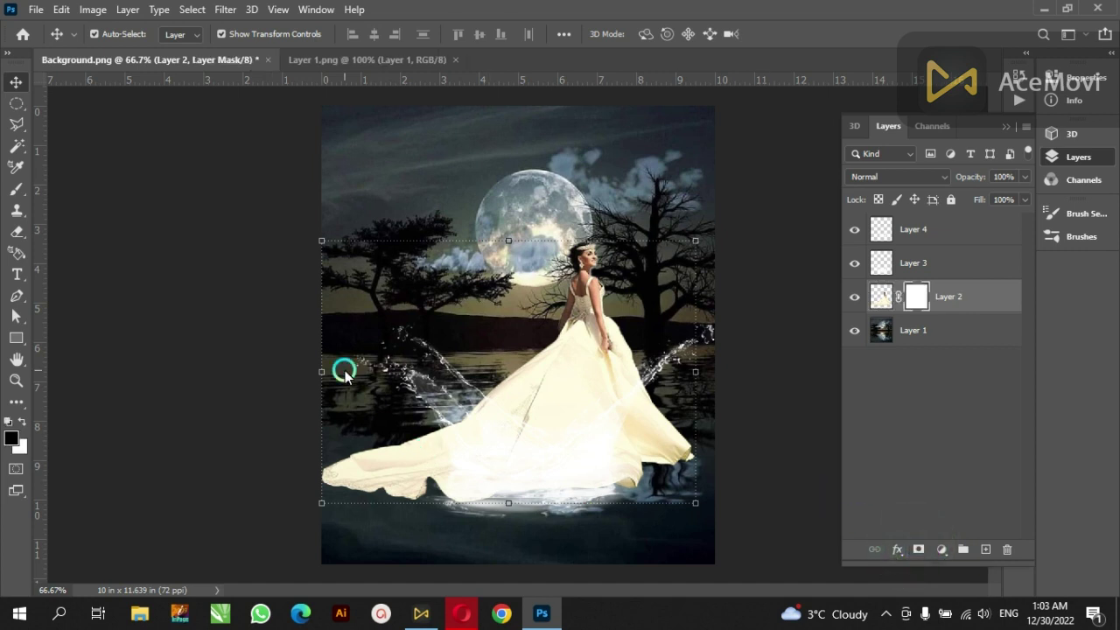
pyautogui.click(18, 190)
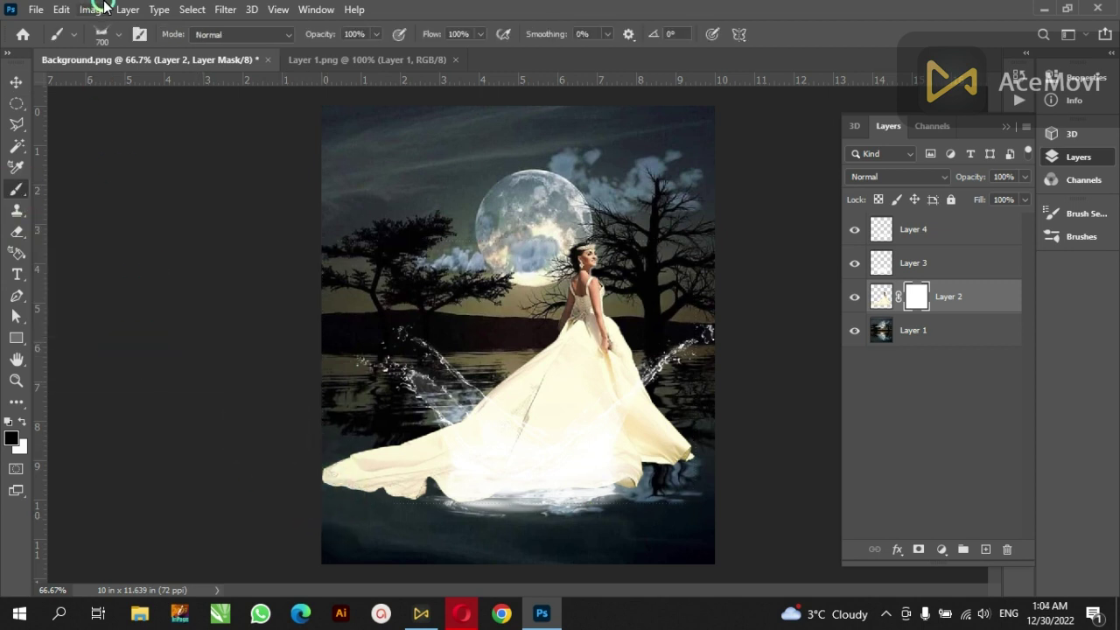
pyautogui.click(142, 36)
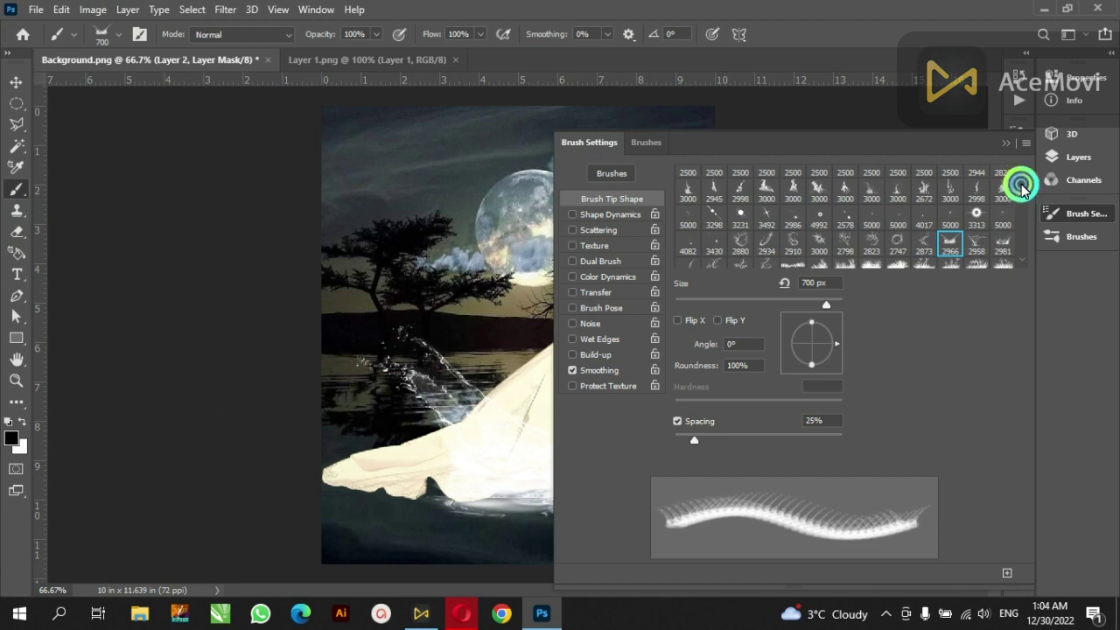
pyautogui.click(1023, 174)
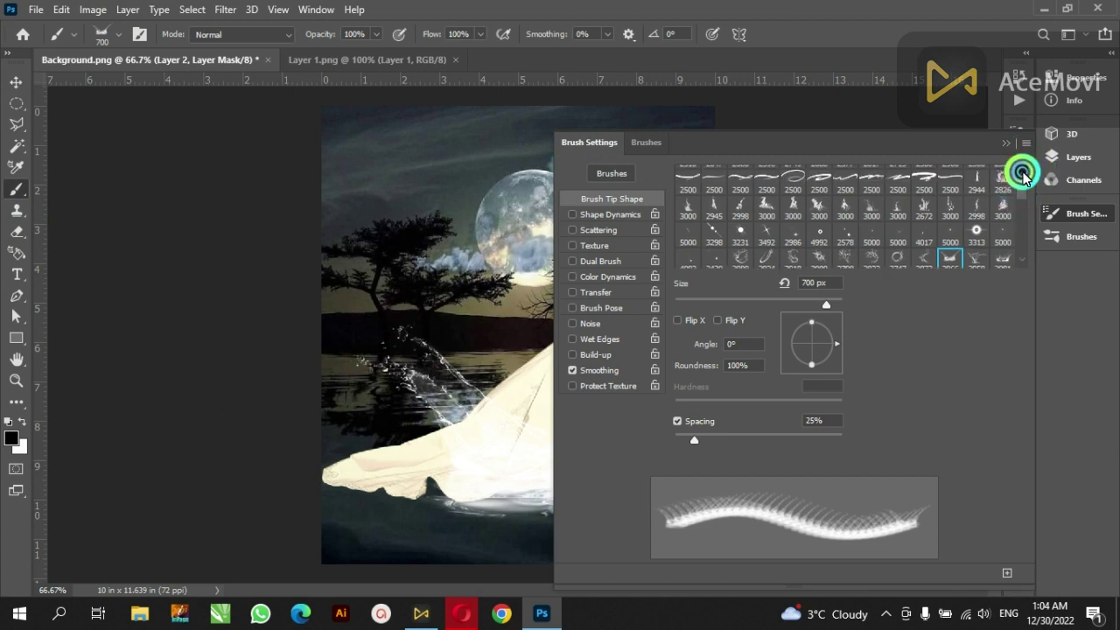
pyautogui.click(1023, 174)
pyautogui.click(1023, 175)
pyautogui.click(1023, 174)
pyautogui.click(1023, 175)
pyautogui.click(1023, 174)
pyautogui.click(1023, 174)
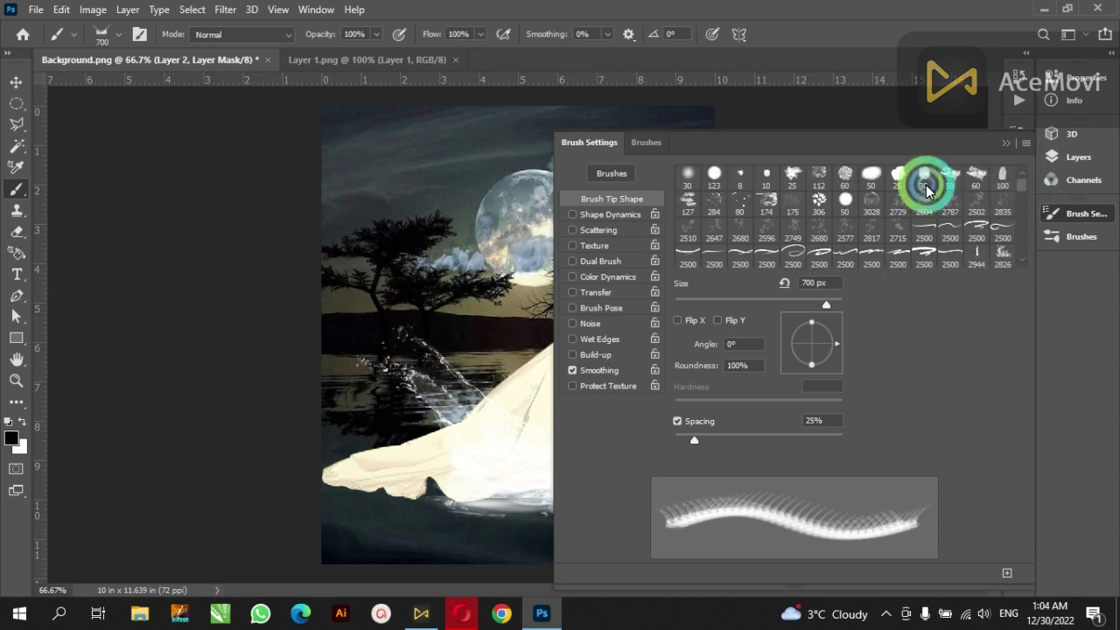
pyautogui.click(689, 177)
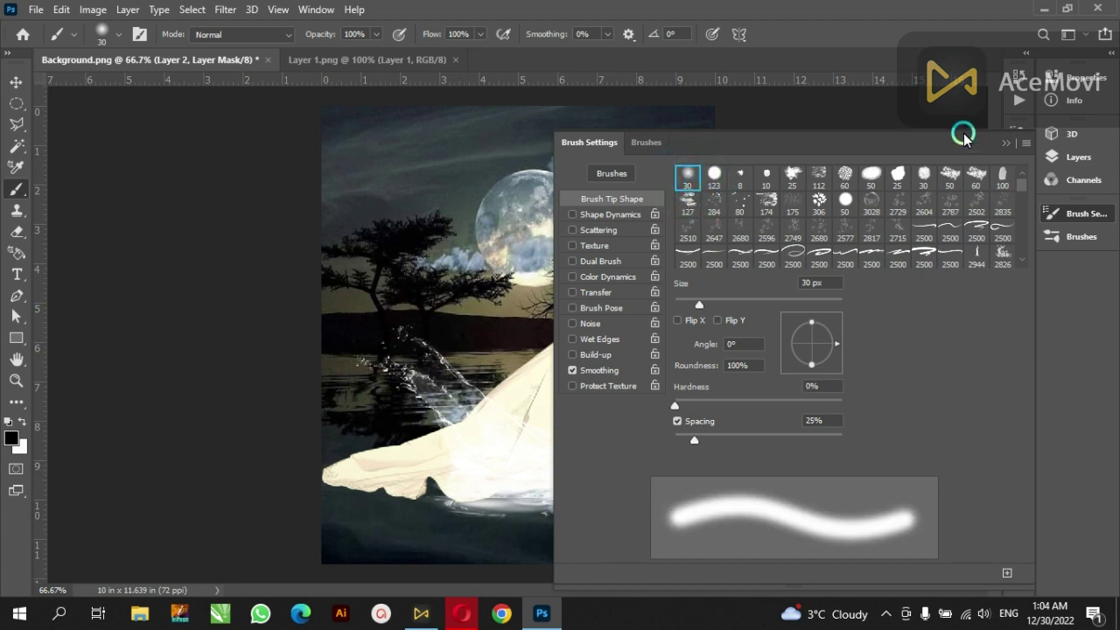
pyautogui.click(1005, 142)
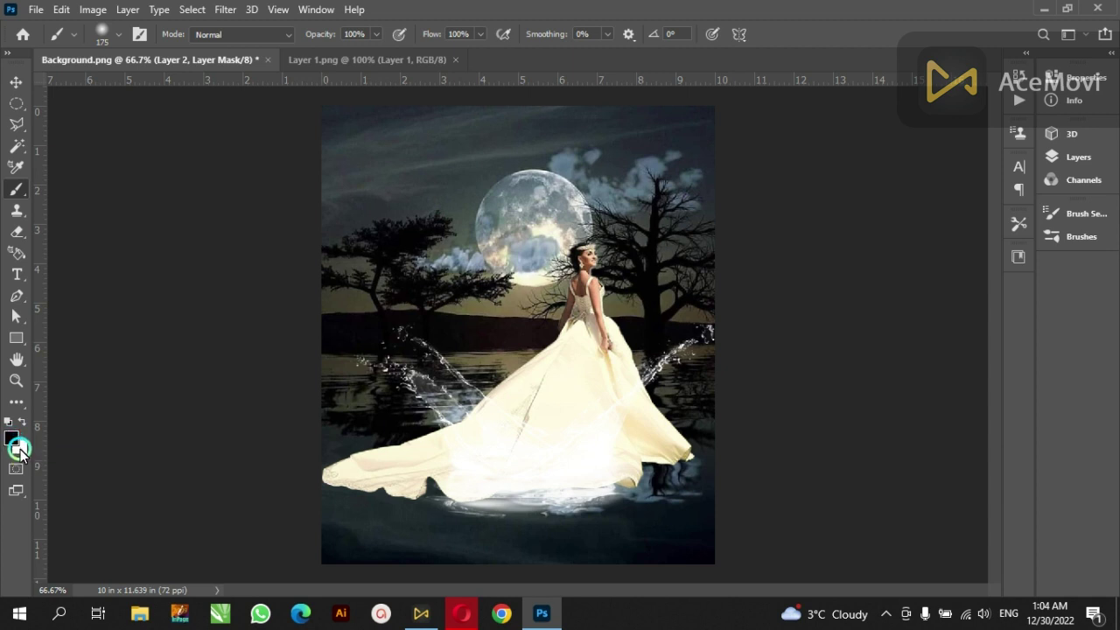
pyautogui.moveTo(330, 491)
pyautogui.mouseDown()
pyautogui.moveTo(429, 517)
pyautogui.moveTo(311, 453)
pyautogui.moveTo(426, 508)
pyautogui.moveTo(322, 472)
pyautogui.moveTo(465, 515)
pyautogui.moveTo(388, 467)
pyautogui.moveTo(376, 474)
pyautogui.moveTo(435, 515)
pyautogui.moveTo(391, 443)
pyautogui.moveTo(432, 500)
pyautogui.moveTo(438, 492)
pyautogui.moveTo(415, 493)
pyautogui.moveTo(592, 513)
pyautogui.moveTo(709, 461)
pyautogui.moveTo(650, 520)
pyautogui.moveTo(675, 475)
pyautogui.moveTo(638, 518)
pyautogui.moveTo(580, 530)
pyautogui.moveTo(657, 477)
pyautogui.moveTo(682, 403)
pyautogui.moveTo(658, 453)
pyautogui.moveTo(689, 396)
pyautogui.moveTo(670, 461)
pyautogui.moveTo(691, 373)
pyautogui.moveTo(677, 380)
pyautogui.moveTo(657, 473)
pyautogui.mouseUp()
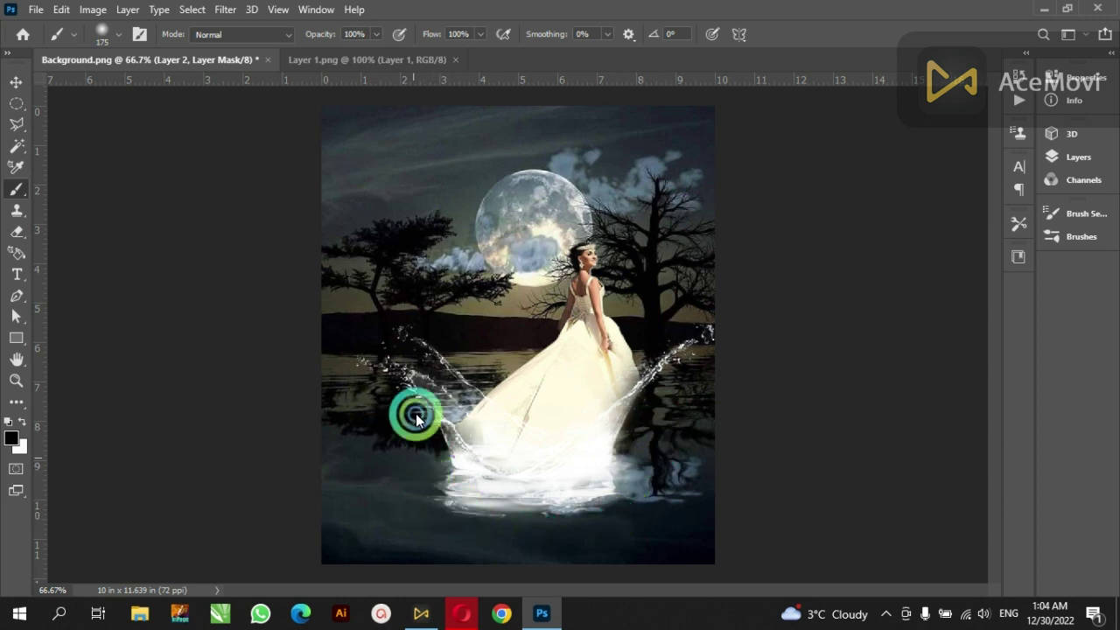
# - Enlarge the bride, move her left and down, and blend the lower-left hem into the water
pyautogui.click(16, 81)
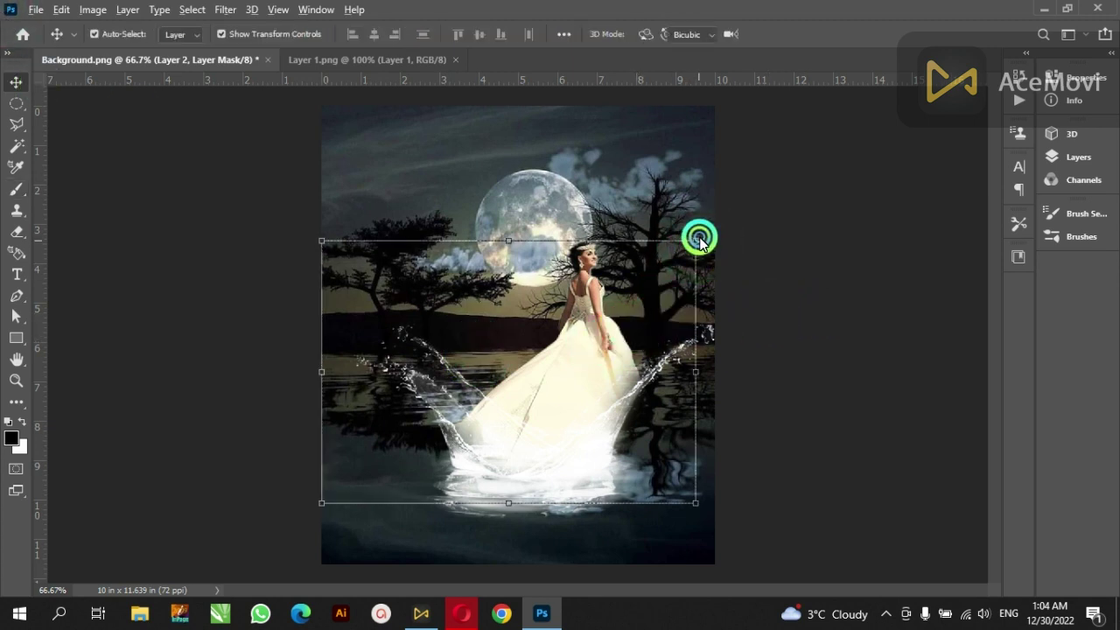
pyautogui.moveTo(696, 240); pyautogui.dragTo(718, 216)
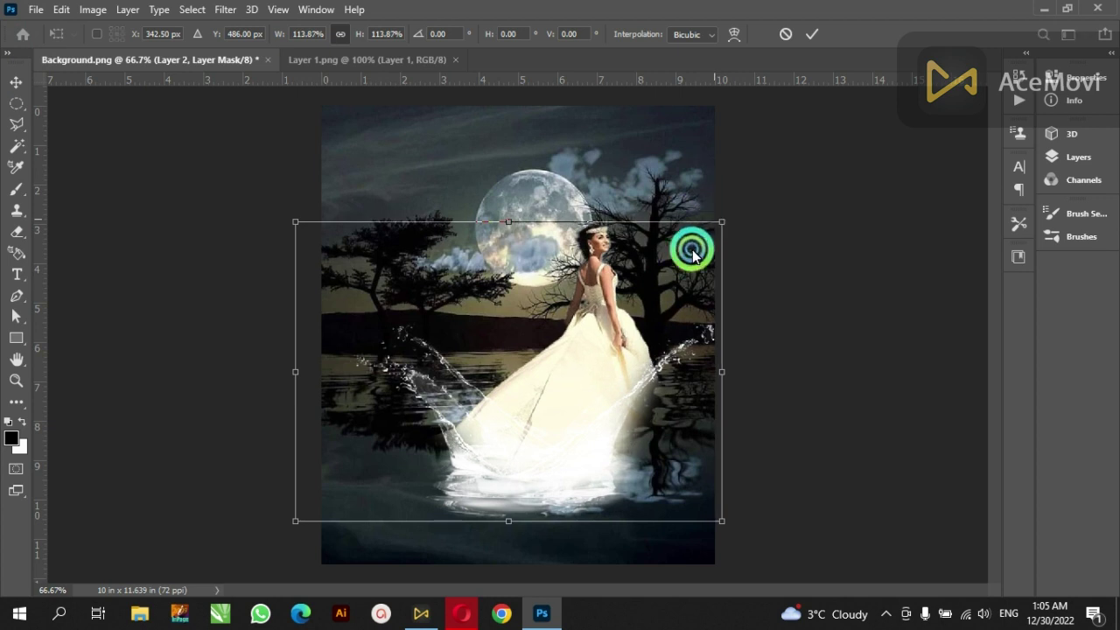
pyautogui.moveTo(632, 345); pyautogui.dragTo(615, 379)
pyautogui.doubleClick(586, 352)
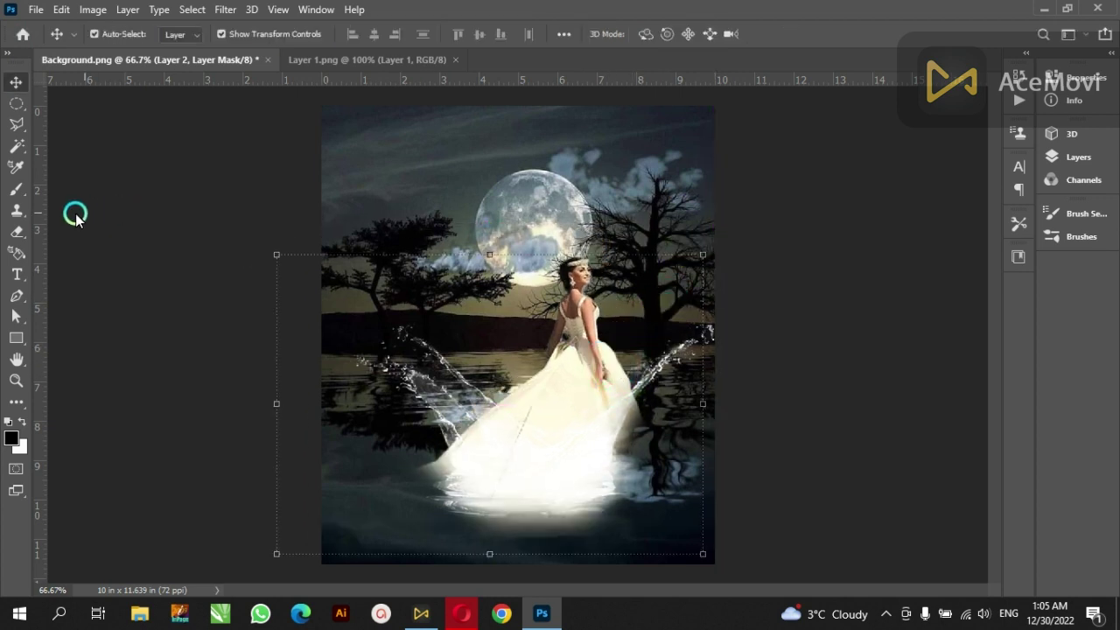
pyautogui.click(16, 189)
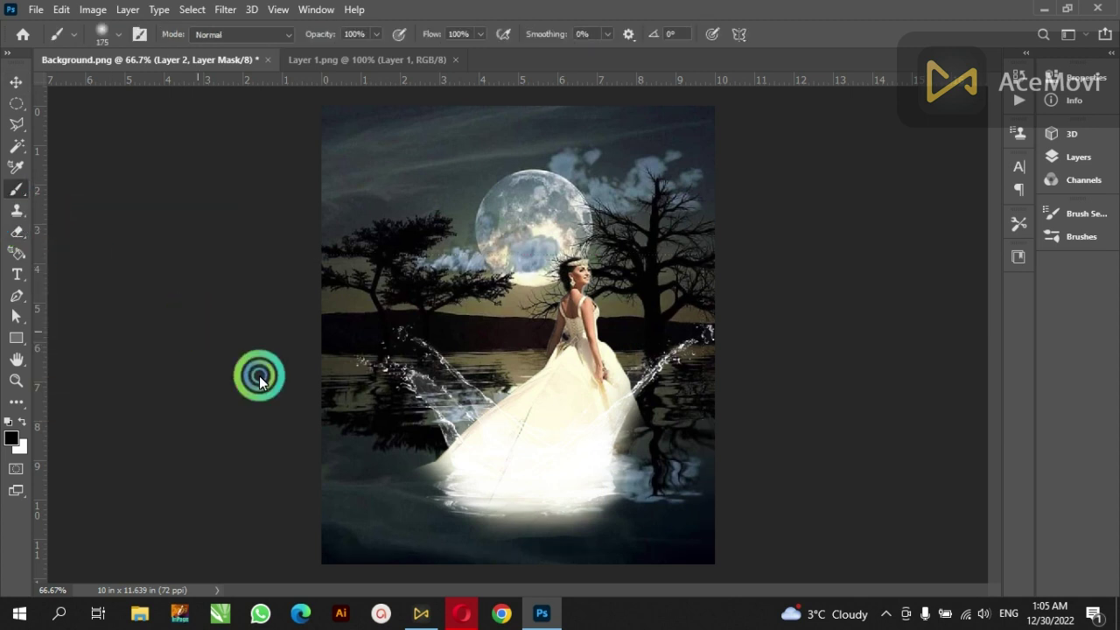
pyautogui.moveTo(381, 497)
pyautogui.mouseDown()
pyautogui.moveTo(437, 513)
pyautogui.moveTo(446, 537)
pyautogui.moveTo(424, 512)
pyautogui.moveTo(624, 527)
pyautogui.moveTo(699, 405)
pyautogui.moveTo(662, 486)
pyautogui.moveTo(670, 387)
pyautogui.moveTo(656, 490)
pyautogui.moveTo(394, 460)
pyautogui.moveTo(430, 493)
pyautogui.moveTo(423, 462)
pyautogui.moveTo(423, 505)
pyautogui.moveTo(498, 280)
pyautogui.mouseUp()
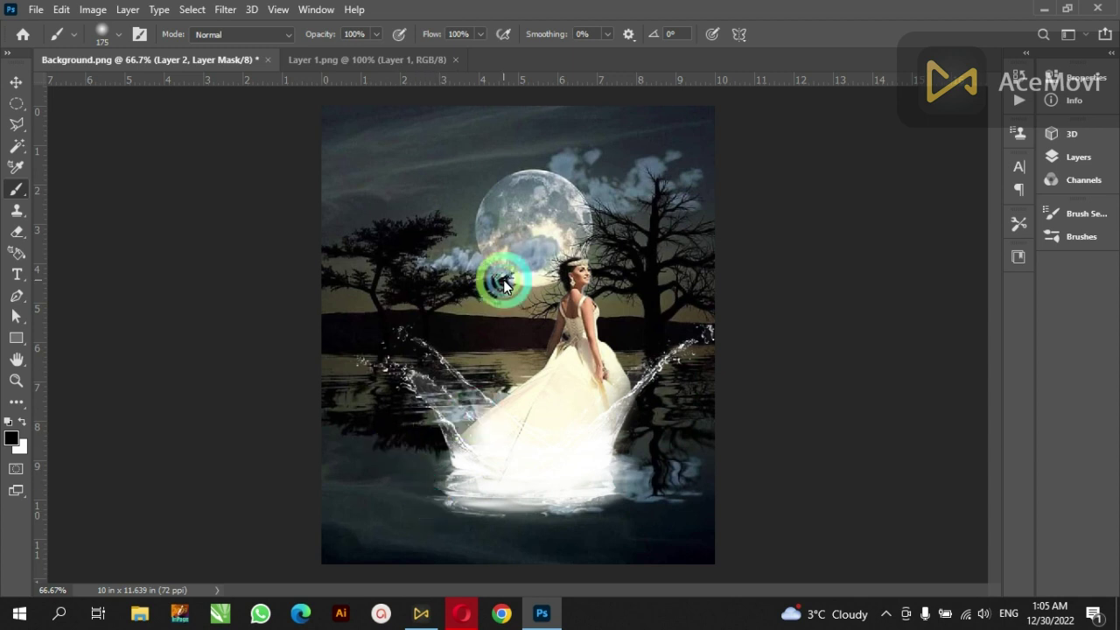
# - Reselect the bride layer, Layer 2, and bring up the Open dialog for the dove images
pyautogui.click(22, 77)
pyautogui.click(175, 167)
pyautogui.click(502, 365)
pyautogui.click(587, 385)
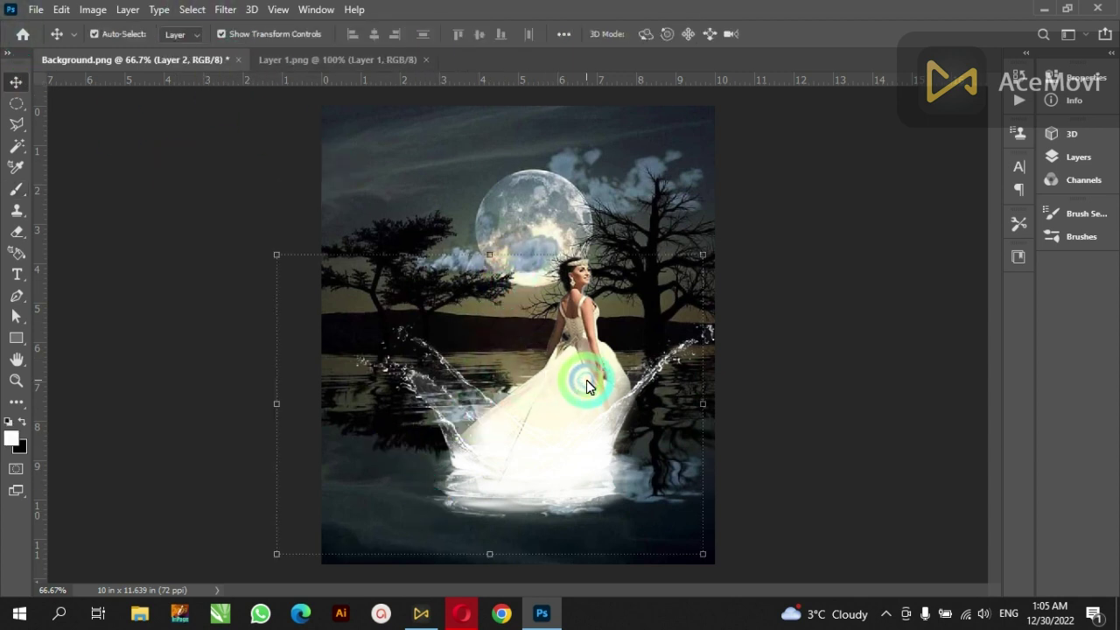
pyautogui.click(828, 284)
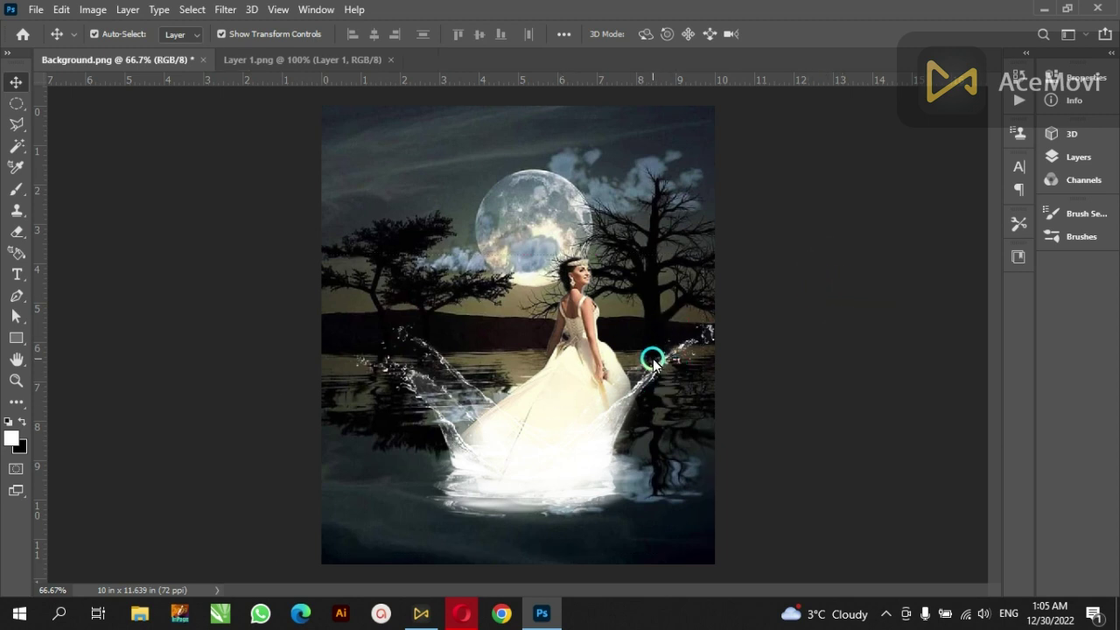
pyautogui.click(595, 372)
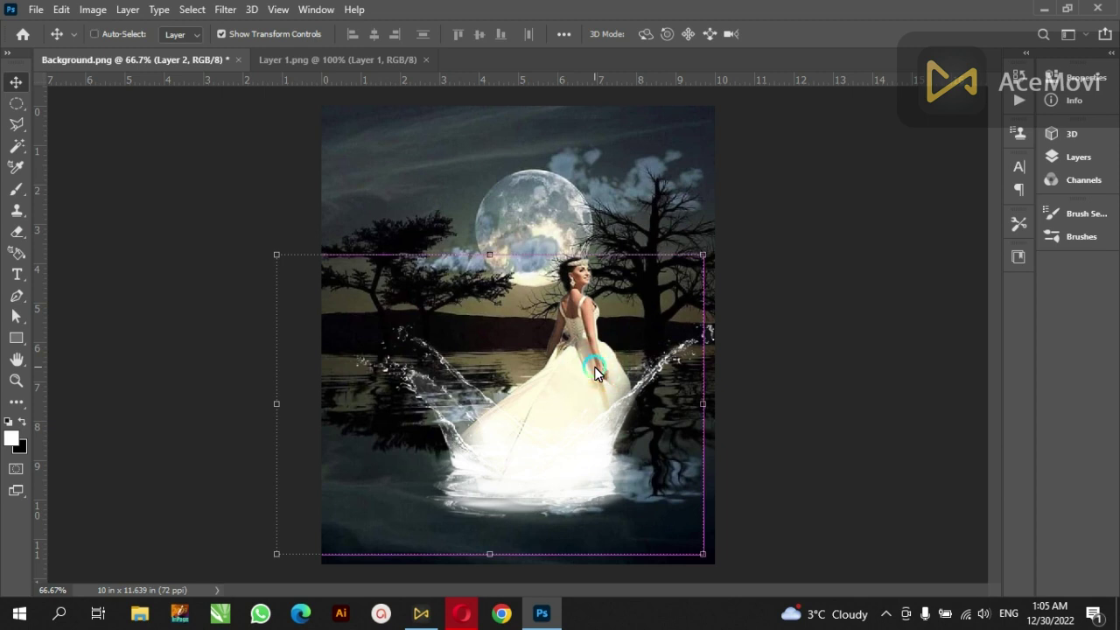
pyautogui.hotkey('ctrl', 'o')
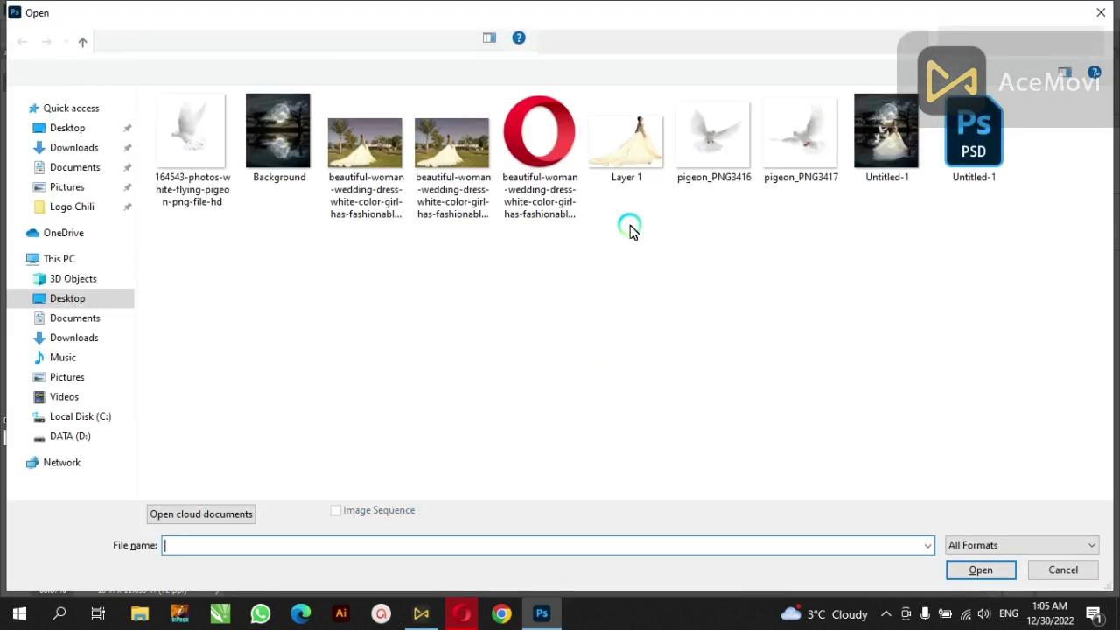
# - Place the pigeon_PNG3417 dove on Layer 5 at 6.67%, beside the bride's waist
pyautogui.doubleClick(787, 156)
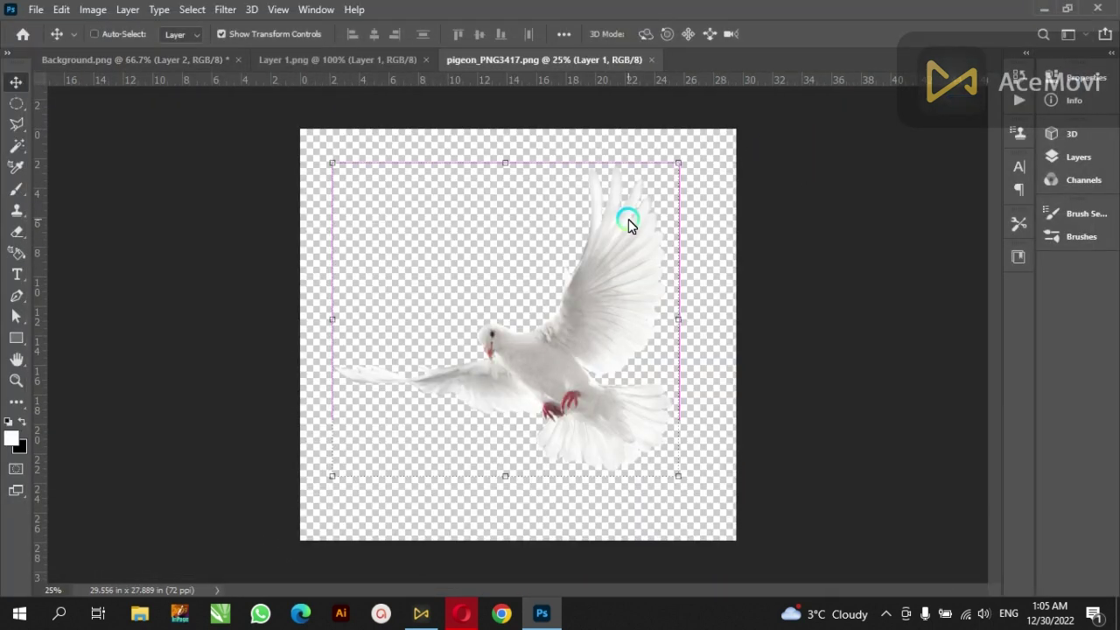
pyautogui.click(166, 60)
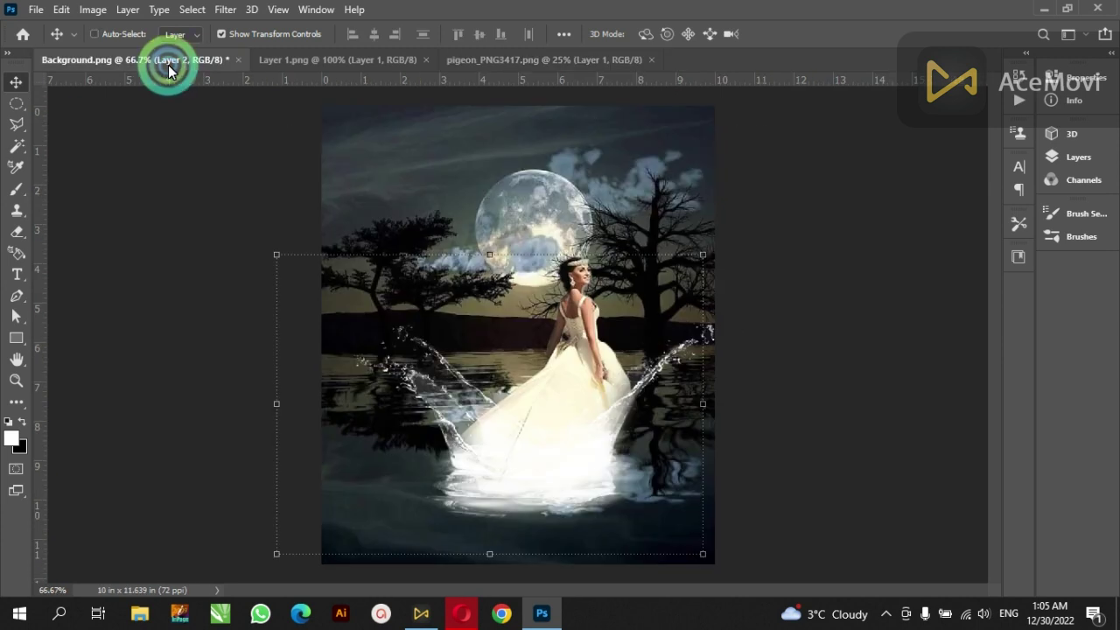
pyautogui.moveTo(322, 106)
pyautogui.mouseDown()
pyautogui.moveTo(770, 516)
pyautogui.moveTo(538, 226)
pyautogui.moveTo(503, 263)
pyautogui.mouseUp()
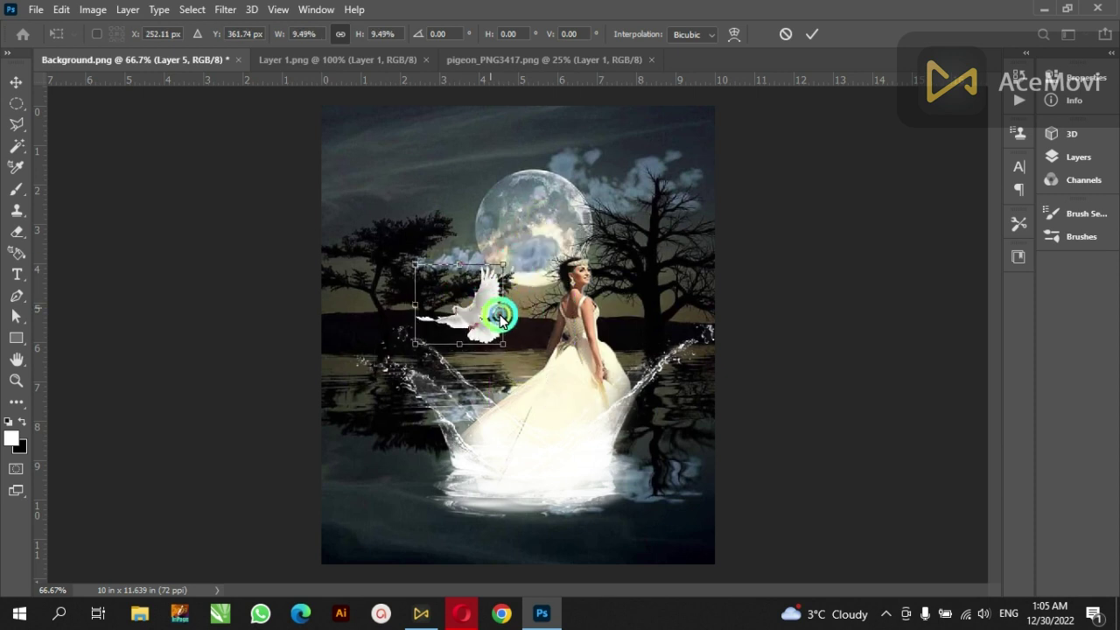
pyautogui.moveTo(500, 319); pyautogui.dragTo(549, 350)
pyautogui.moveTo(556, 298); pyautogui.dragTo(542, 313)
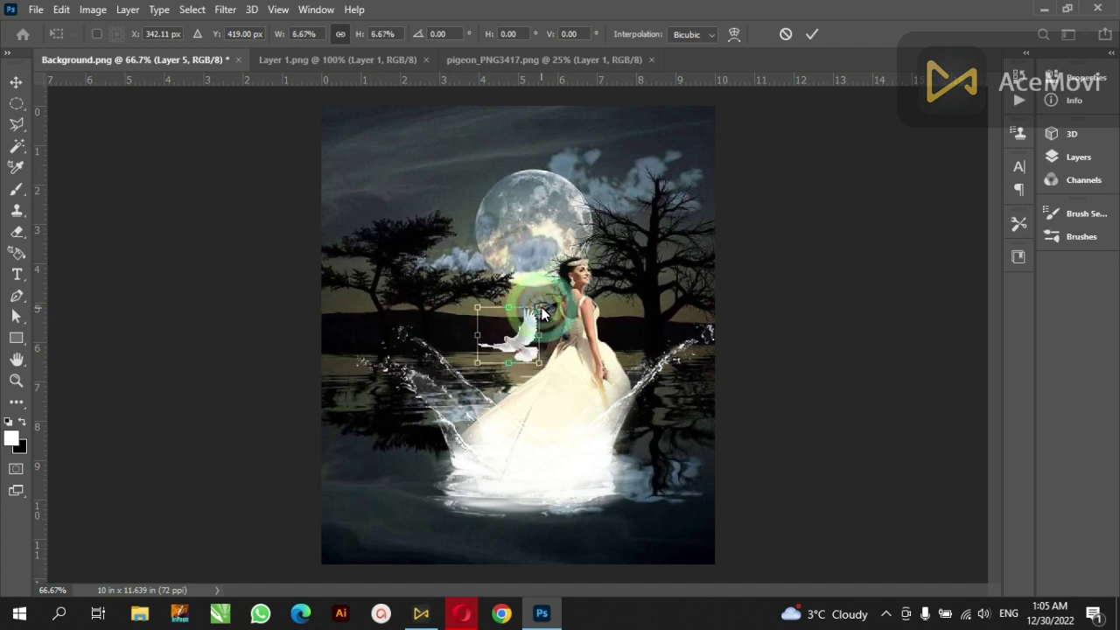
pyautogui.doubleClick(543, 313)
pyautogui.moveTo(543, 312); pyautogui.dragTo(542, 312)
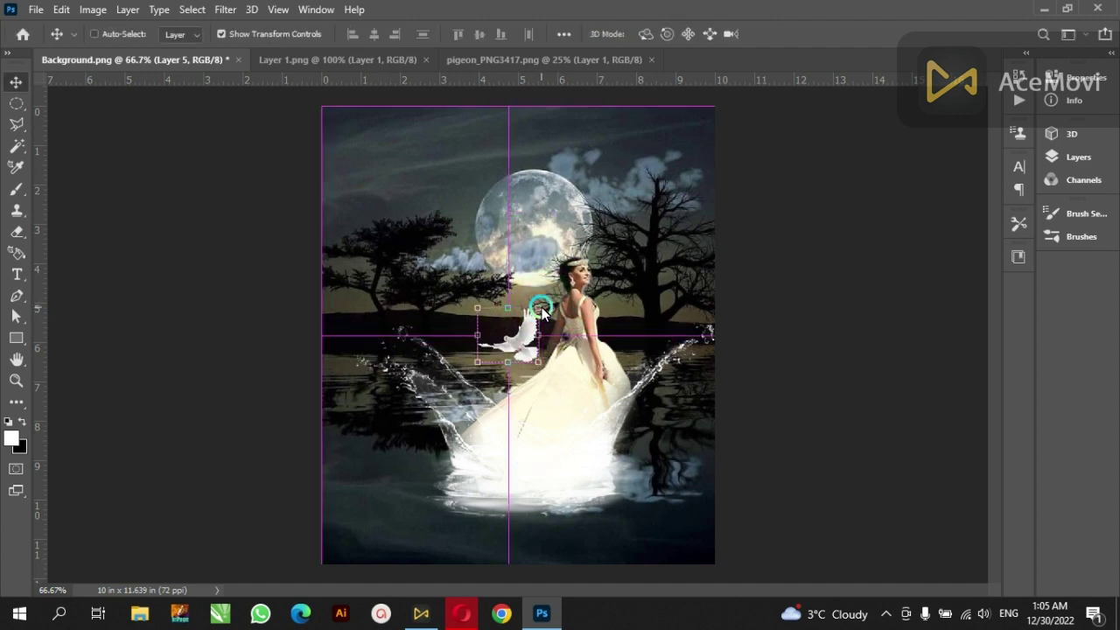
pyautogui.hotkey('ctrl', 'o')
# - Bring pigeon_PNG3416 in as Layer 6, shrink it and place it left of the bride's shoulder
pyautogui.doubleClick(698, 166)
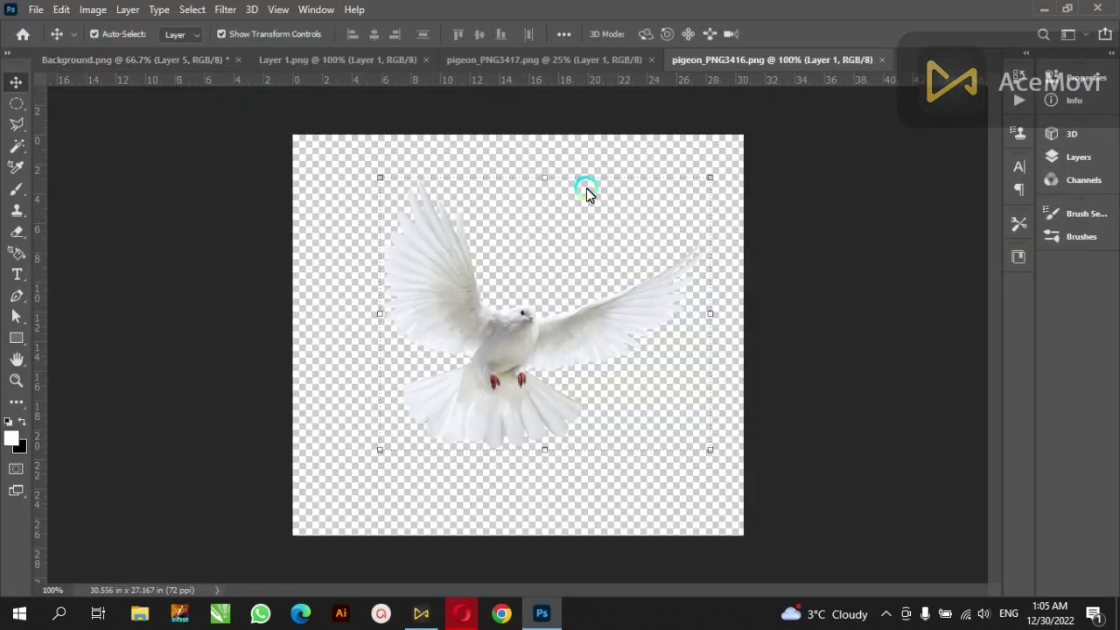
pyautogui.hotkey('ctrl', 'a')
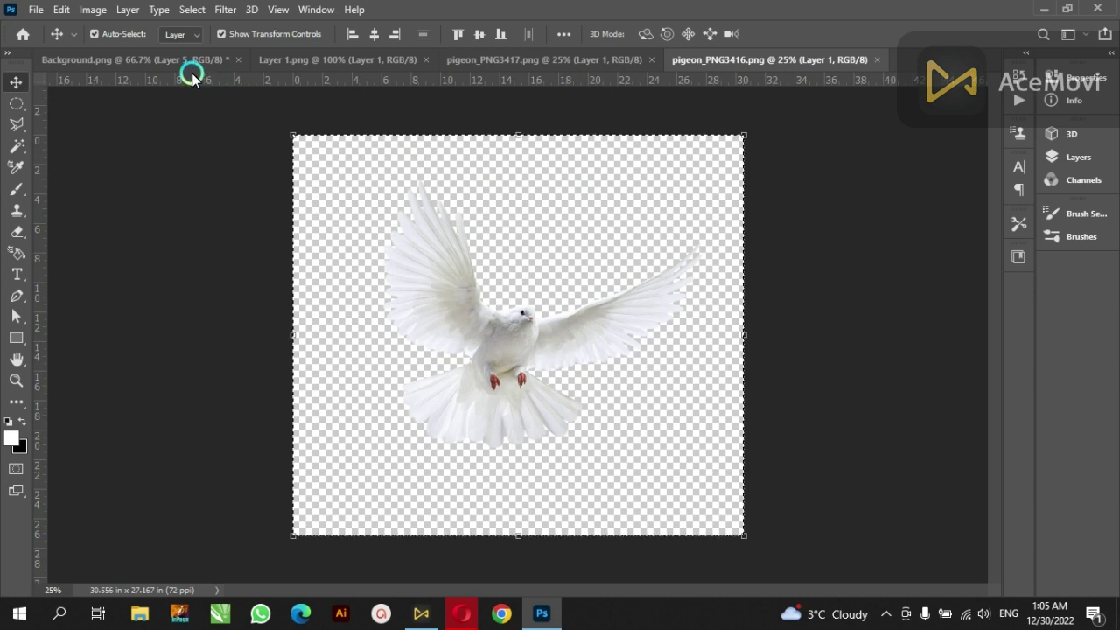
pyautogui.moveTo(192, 77); pyautogui.dragTo(425, 161)
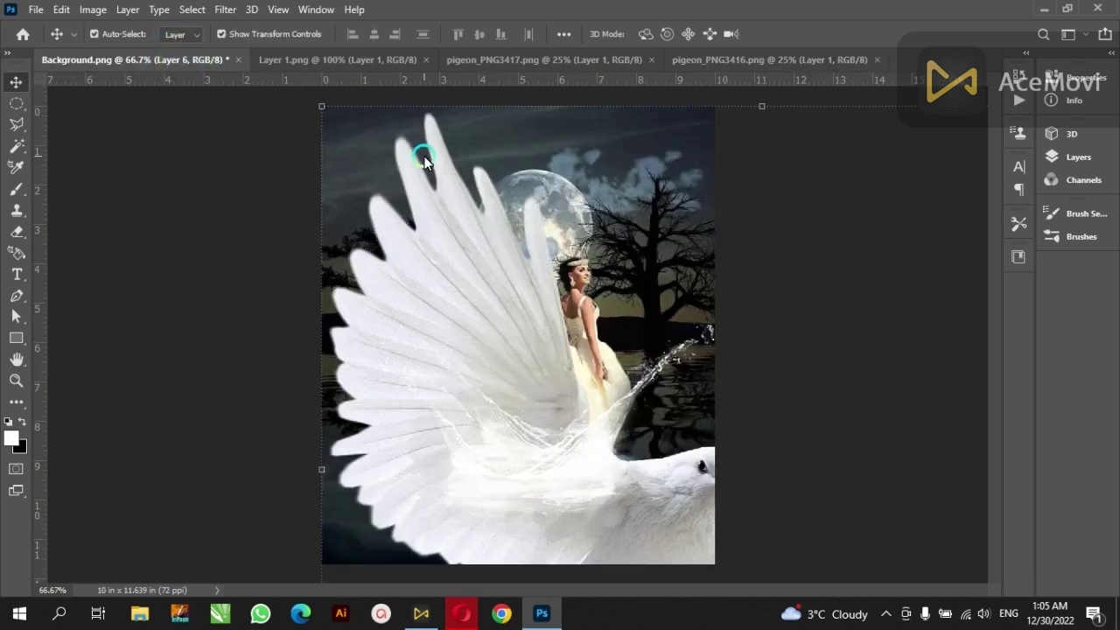
pyautogui.moveTo(322, 107); pyautogui.dragTo(658, 461)
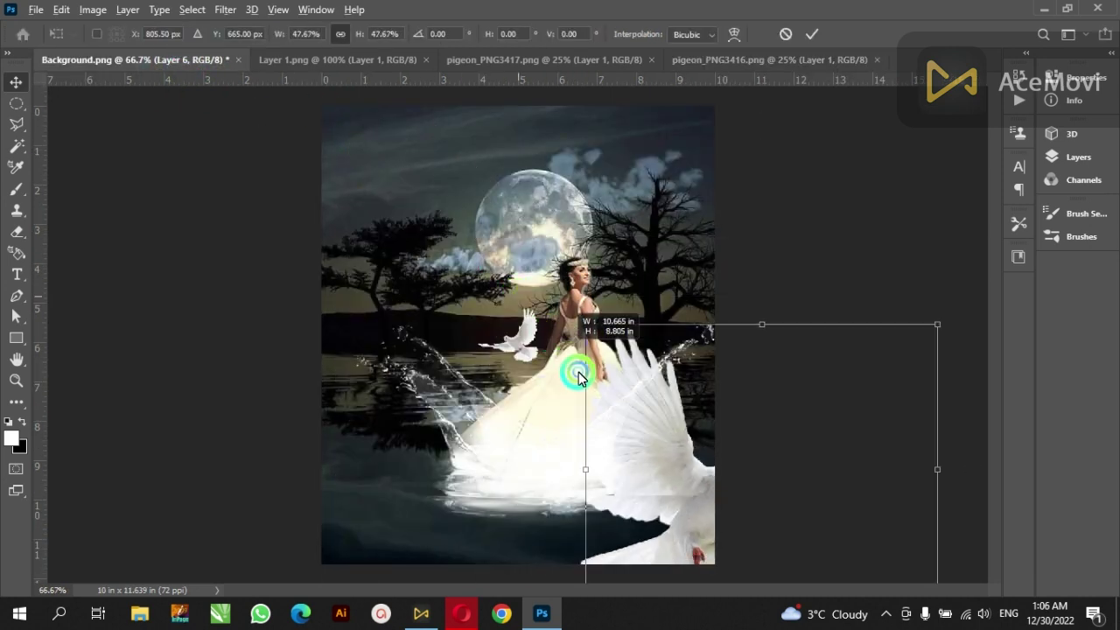
pyautogui.press('Return')
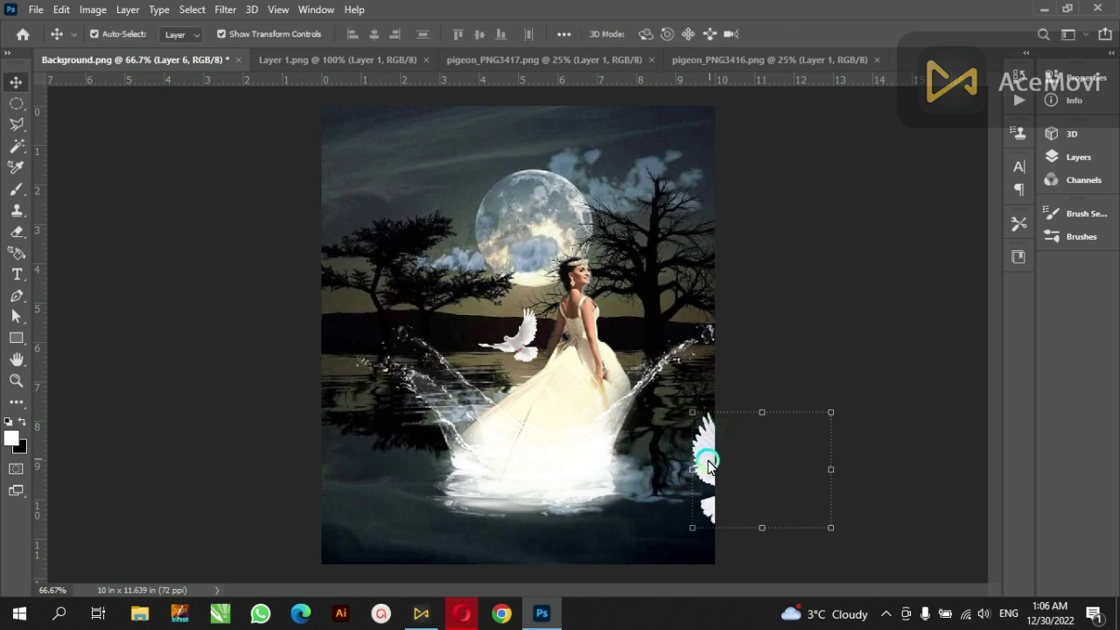
pyautogui.moveTo(587, 420)
pyautogui.mouseDown()
pyautogui.moveTo(433, 312)
pyautogui.moveTo(408, 275)
pyautogui.mouseUp()
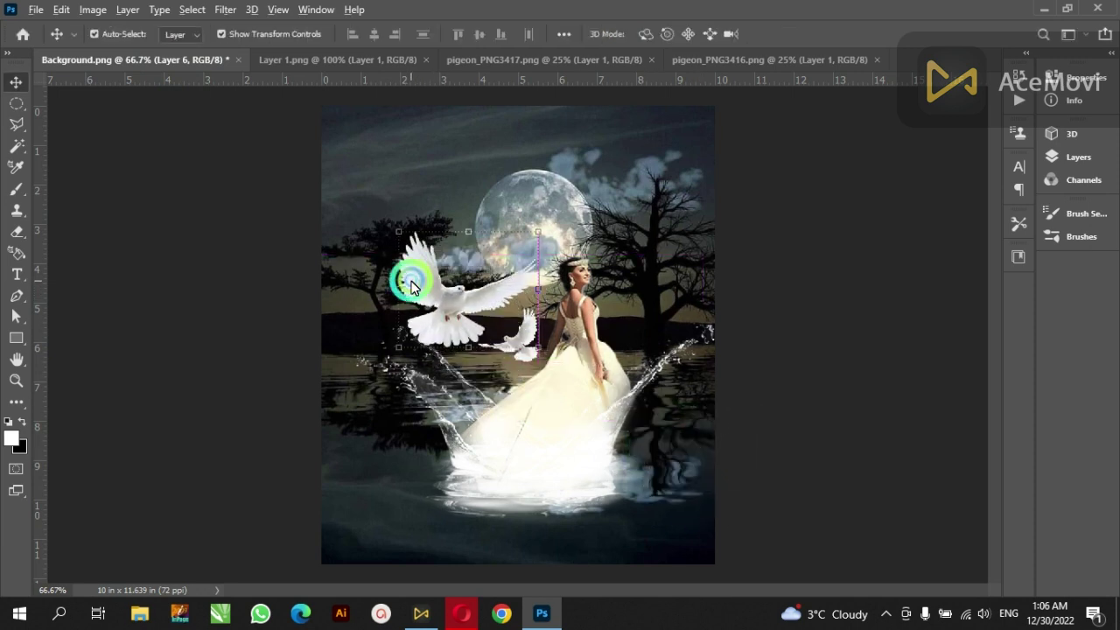
pyautogui.hotkey('ctrl', 't')
pyautogui.moveTo(386, 223); pyautogui.dragTo(436, 263)
pyautogui.doubleClick(477, 300)
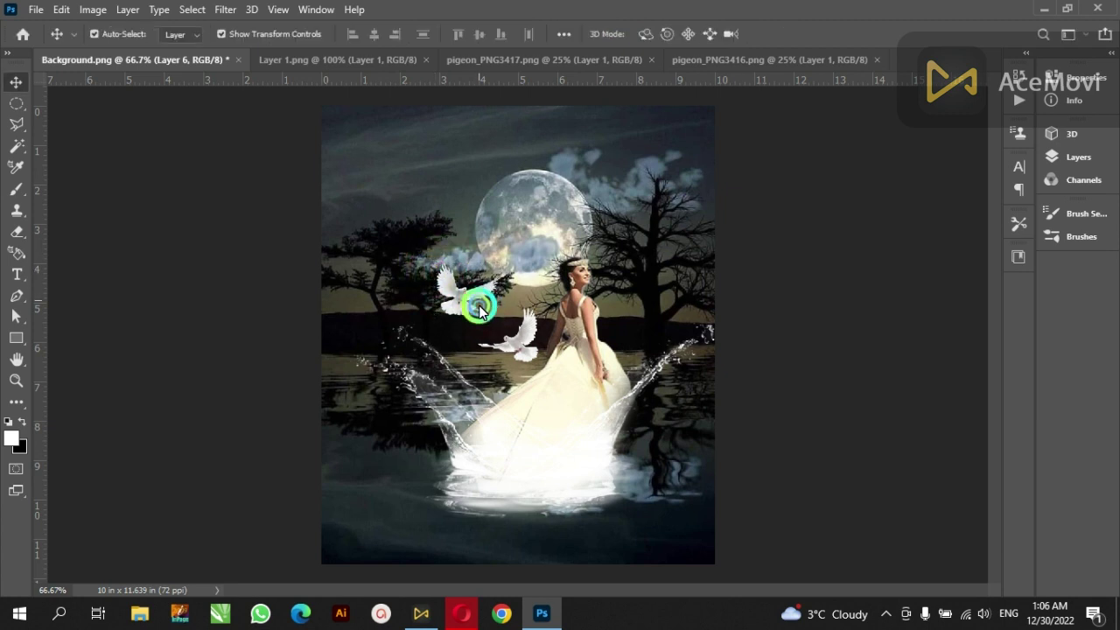
pyautogui.moveTo(480, 311); pyautogui.dragTo(473, 325)
pyautogui.click(519, 250)
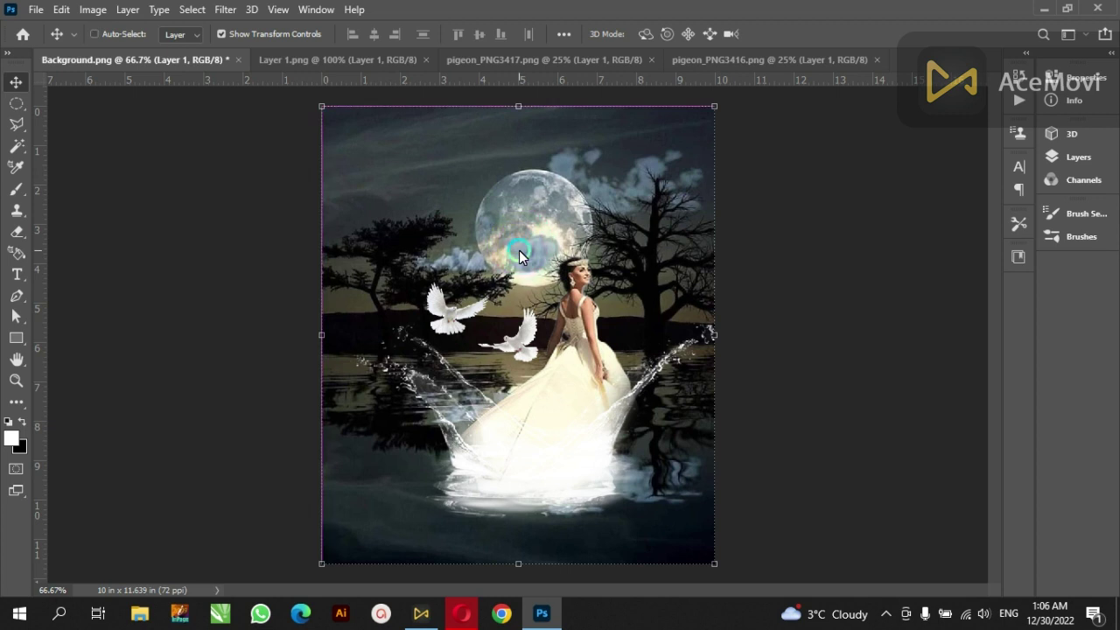
pyautogui.hotkey('ctrl', 'o')
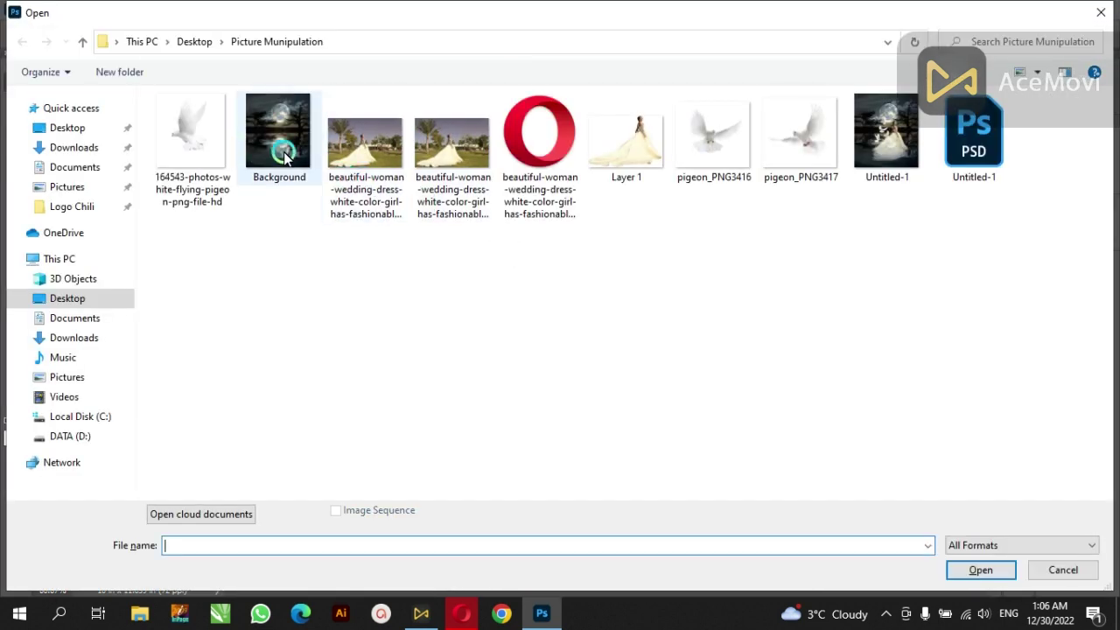
# - Paste the white flying pigeon into the composite, scaled down and moved up left of the moon
pyautogui.doubleClick(175, 150)
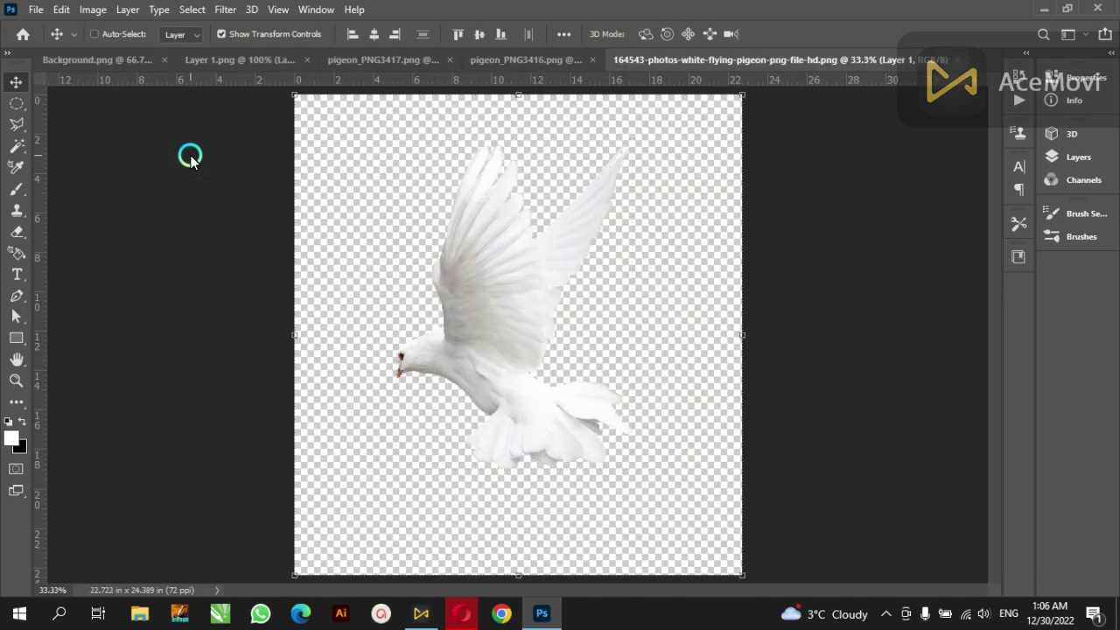
pyautogui.click(122, 59)
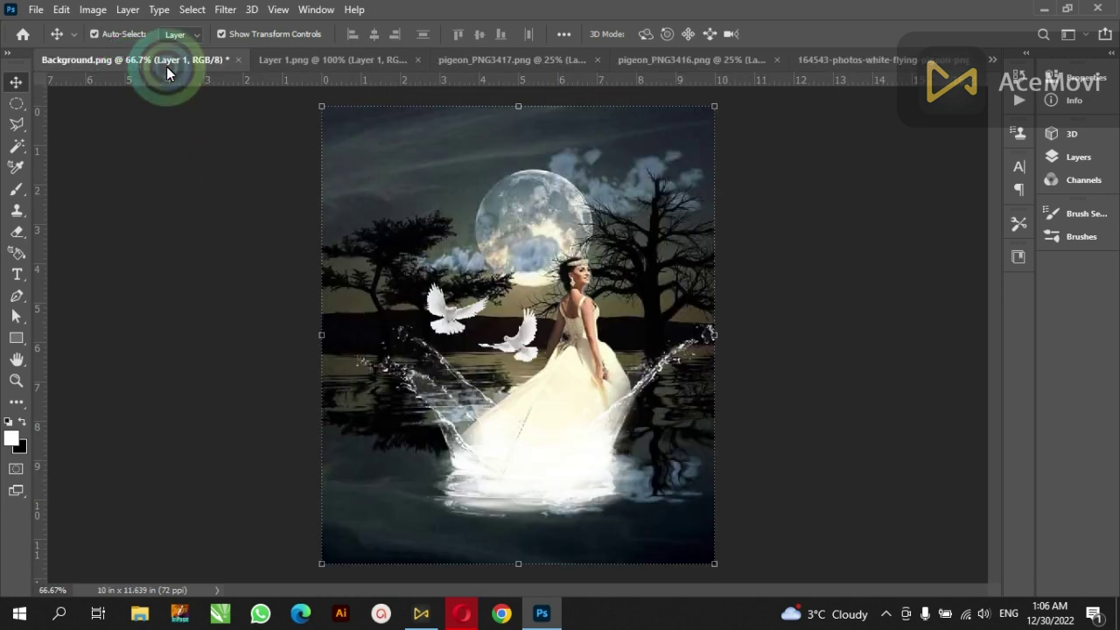
pyautogui.hotkey('ctrl', 'v')
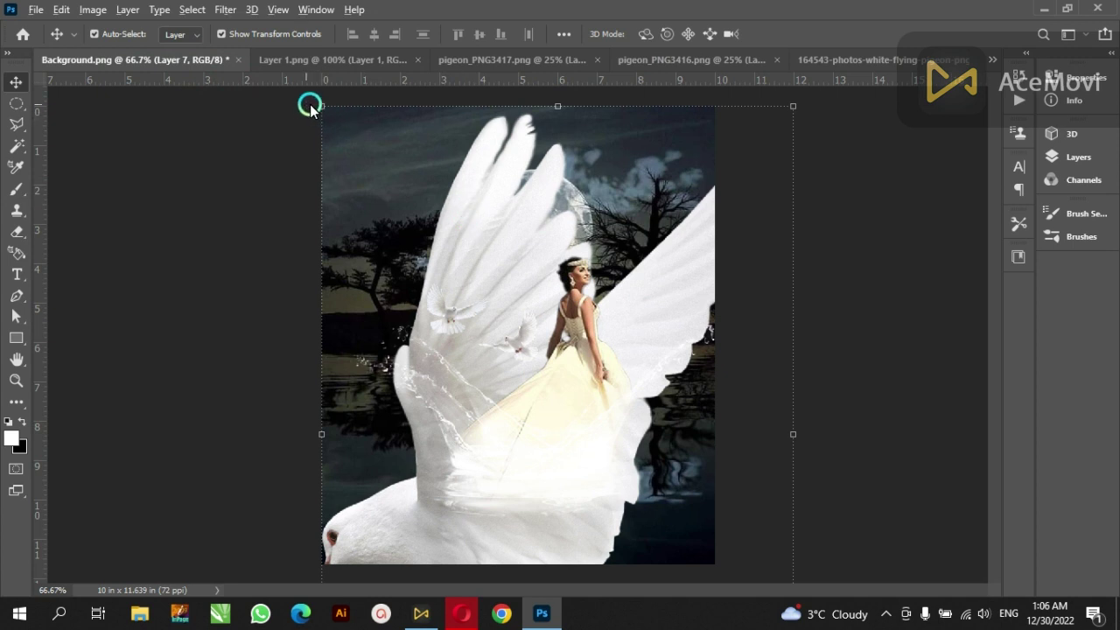
pyautogui.moveTo(316, 107); pyautogui.dragTo(521, 377)
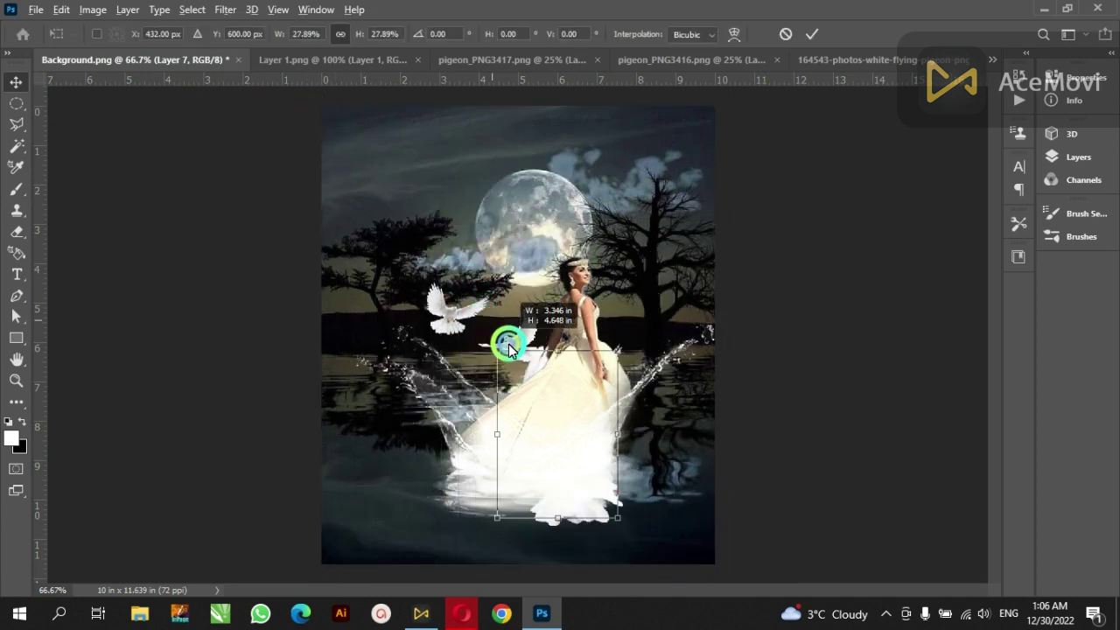
pyautogui.moveTo(545, 452); pyautogui.dragTo(429, 260)
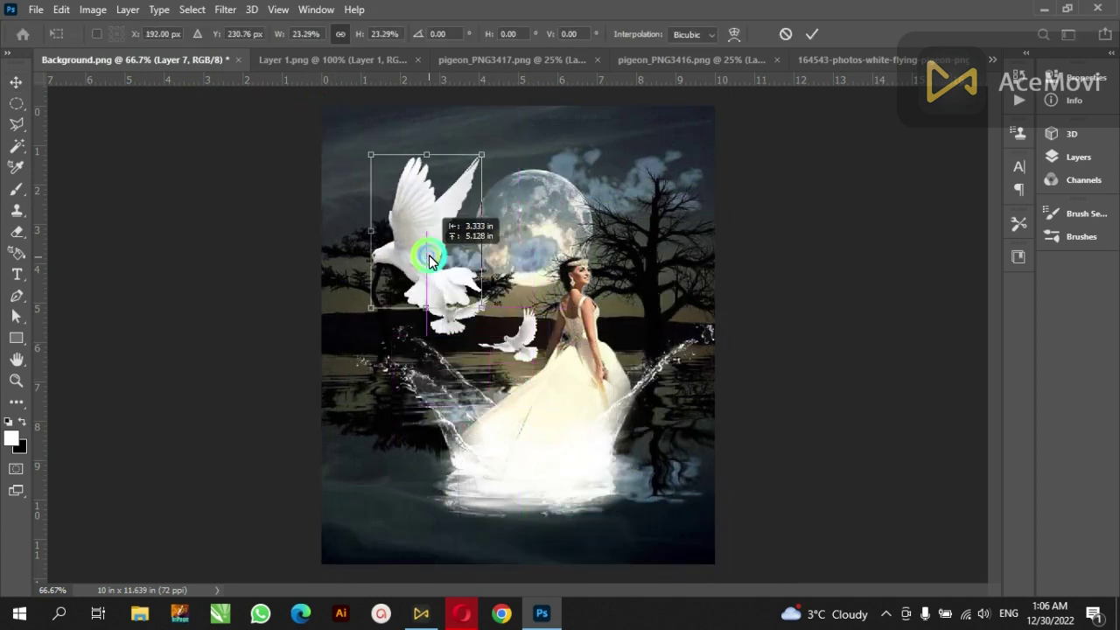
# - Flip the dove horizontally, shrink it to about 55% and set it in front of the moon
pyautogui.rightClick(429, 260)
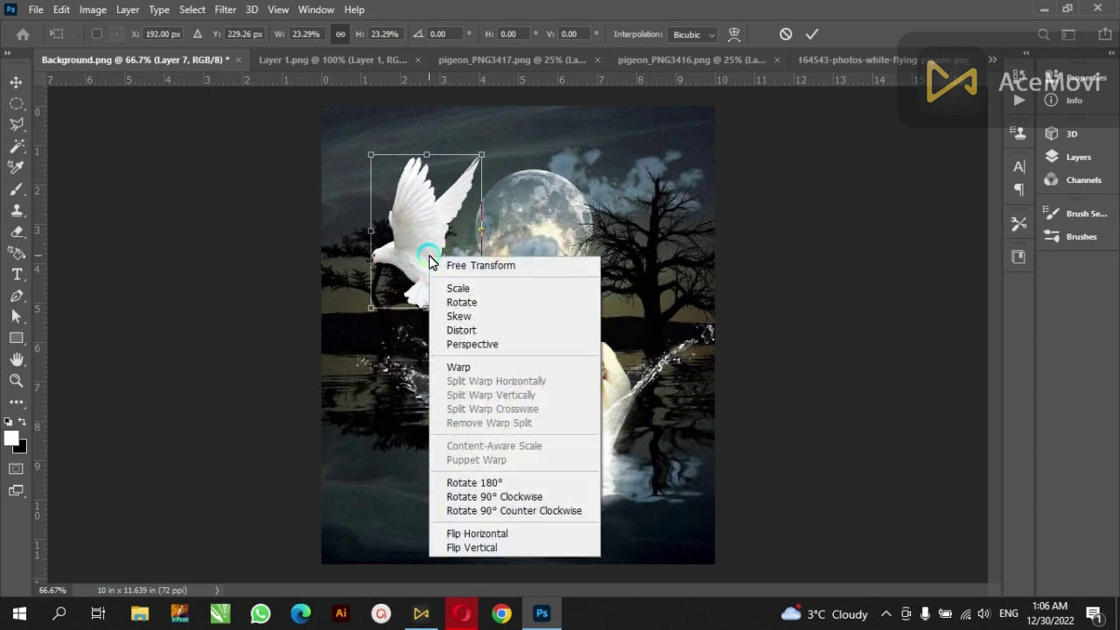
pyautogui.click(525, 535)
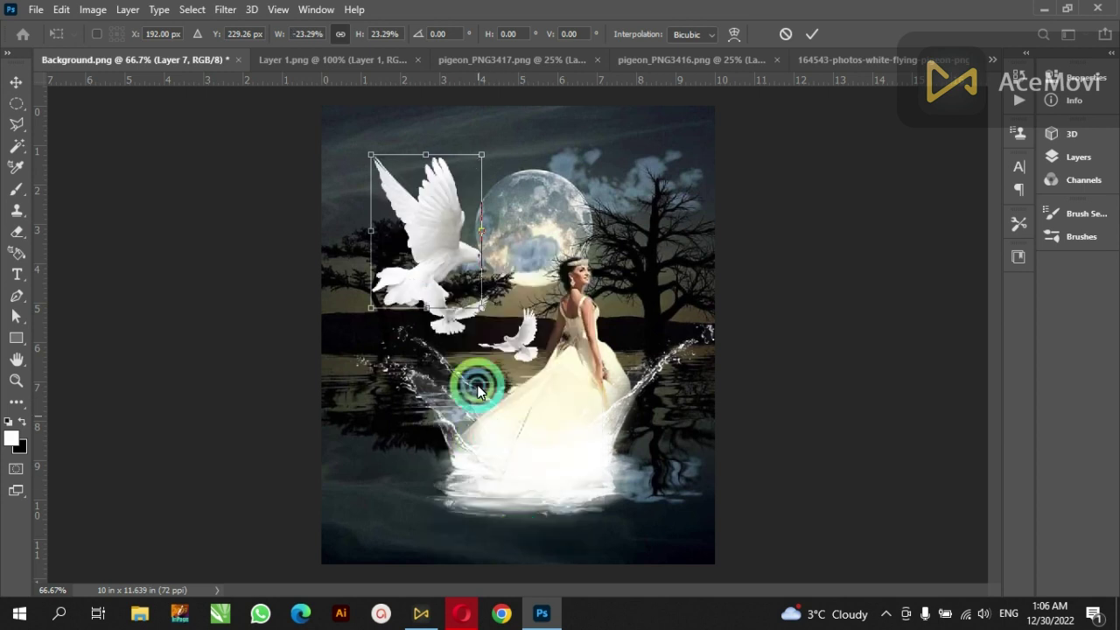
pyautogui.moveTo(480, 155); pyautogui.dragTo(438, 230)
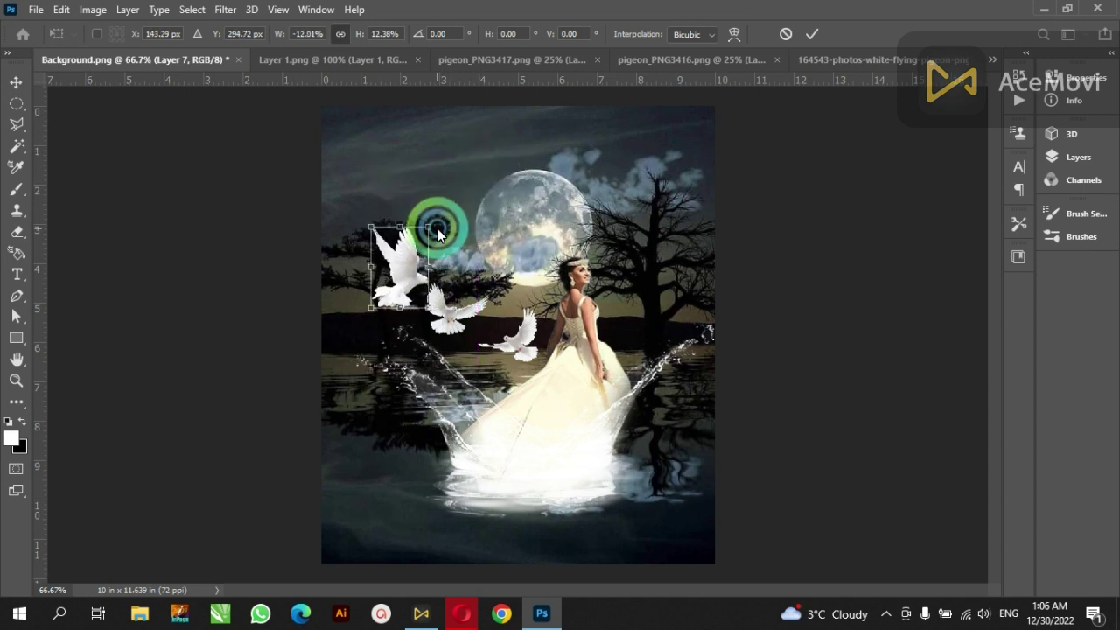
pyautogui.doubleClick(422, 280)
pyautogui.moveTo(404, 281); pyautogui.dragTo(523, 261)
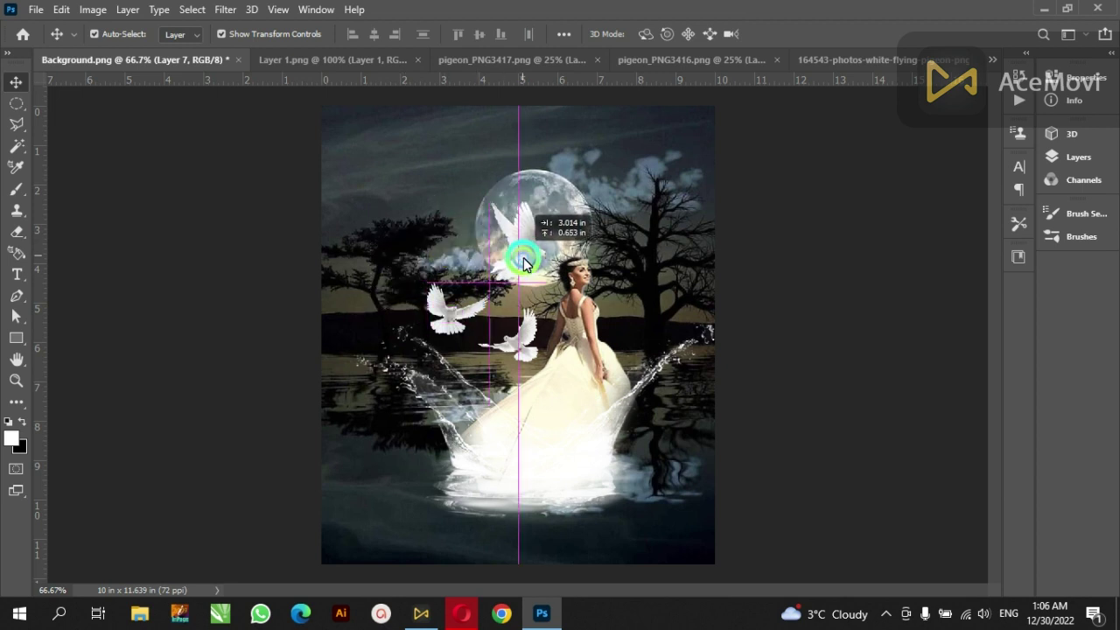
pyautogui.hotkey('ctrl', 't')
pyautogui.moveTo(546, 202); pyautogui.dragTo(541, 226)
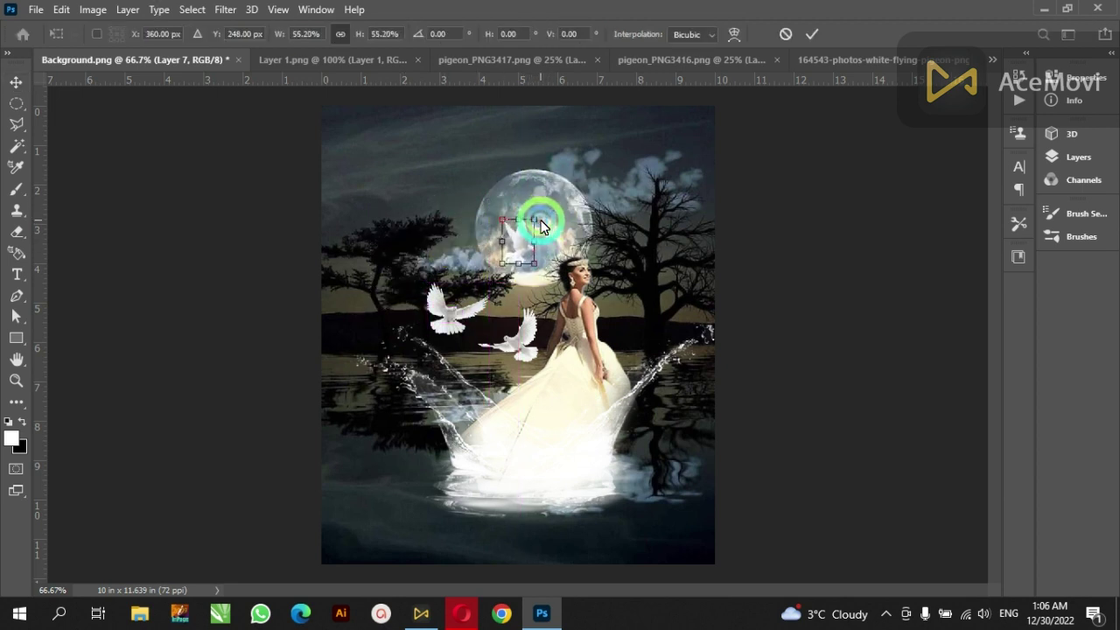
pyautogui.click(632, 248)
# - Enlarge the Layer 7 dove and move it lower-left beside the left water splash
pyautogui.scroll(2, 525, 306)
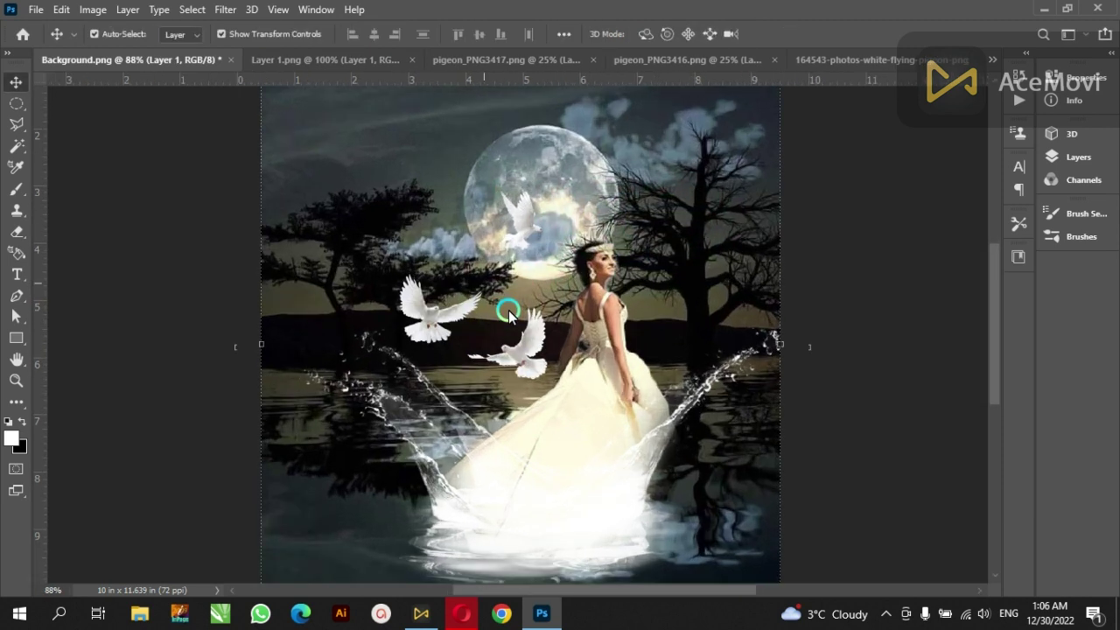
pyautogui.scroll(2, 507, 308)
pyautogui.scroll(1, 530, 225)
pyautogui.click(530, 218)
pyautogui.hotkey('ctrl', 't')
pyautogui.moveTo(551, 237); pyautogui.dragTo(566, 255)
pyautogui.moveTo(532, 216)
pyautogui.mouseDown()
pyautogui.moveTo(349, 318)
pyautogui.moveTo(300, 400)
pyautogui.moveTo(313, 440)
pyautogui.moveTo(380, 475)
pyautogui.moveTo(399, 468)
pyautogui.moveTo(374, 443)
pyautogui.mouseUp()
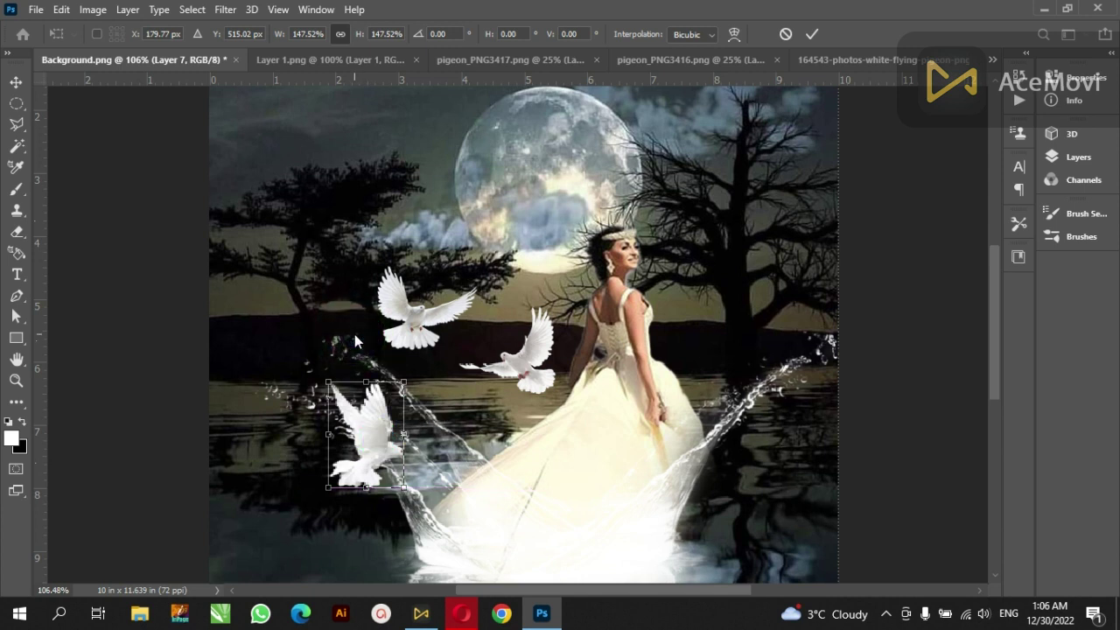
pyautogui.click(334, 224)
# - Duplicate the Layer 5 dove up beside the moon and flip the copy horizontally
pyautogui.moveTo(525, 362)
pyautogui.mouseDown()
pyautogui.moveTo(505, 250)
pyautogui.moveTo(475, 201)
pyautogui.mouseUp()
pyautogui.rightClick(475, 210)
pyautogui.press('Escape')
pyautogui.hotkey('ctrl', 't')
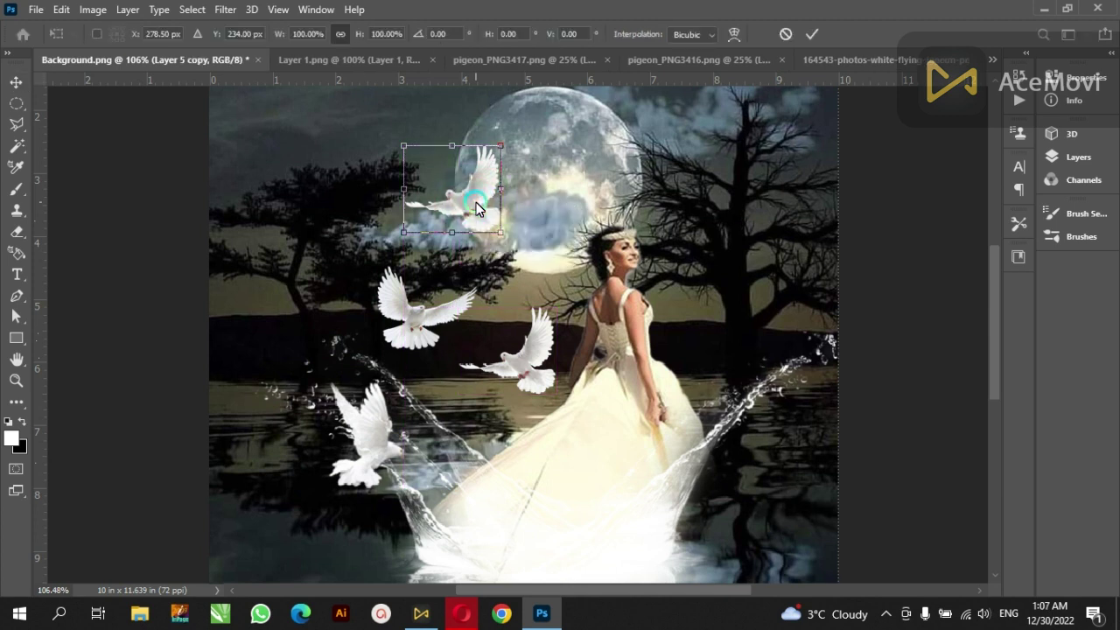
pyautogui.rightClick(477, 207)
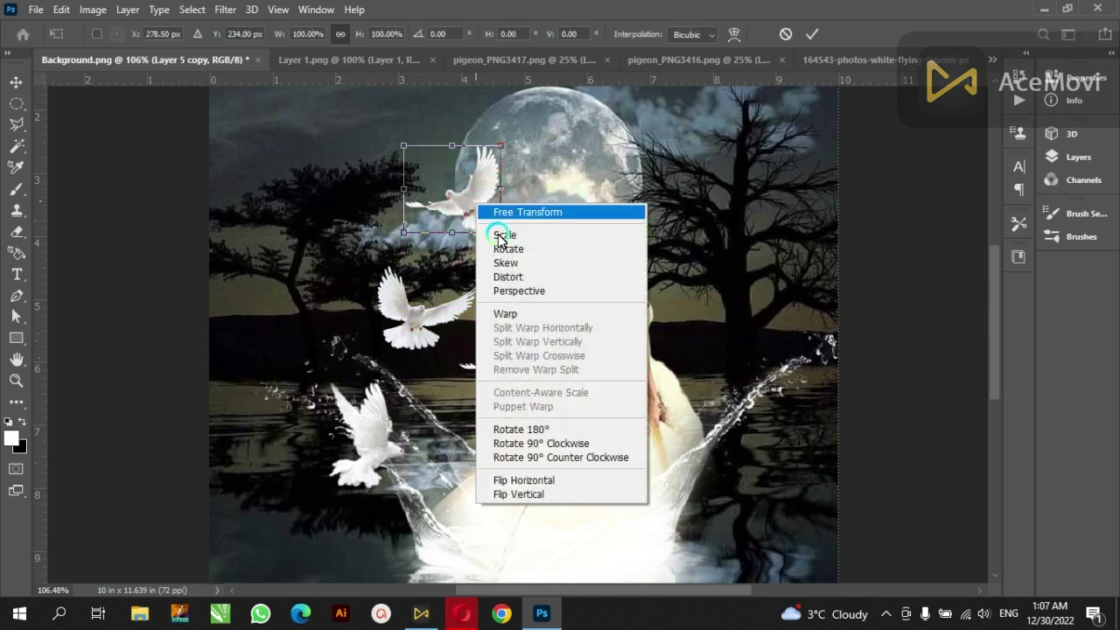
pyautogui.click(556, 480)
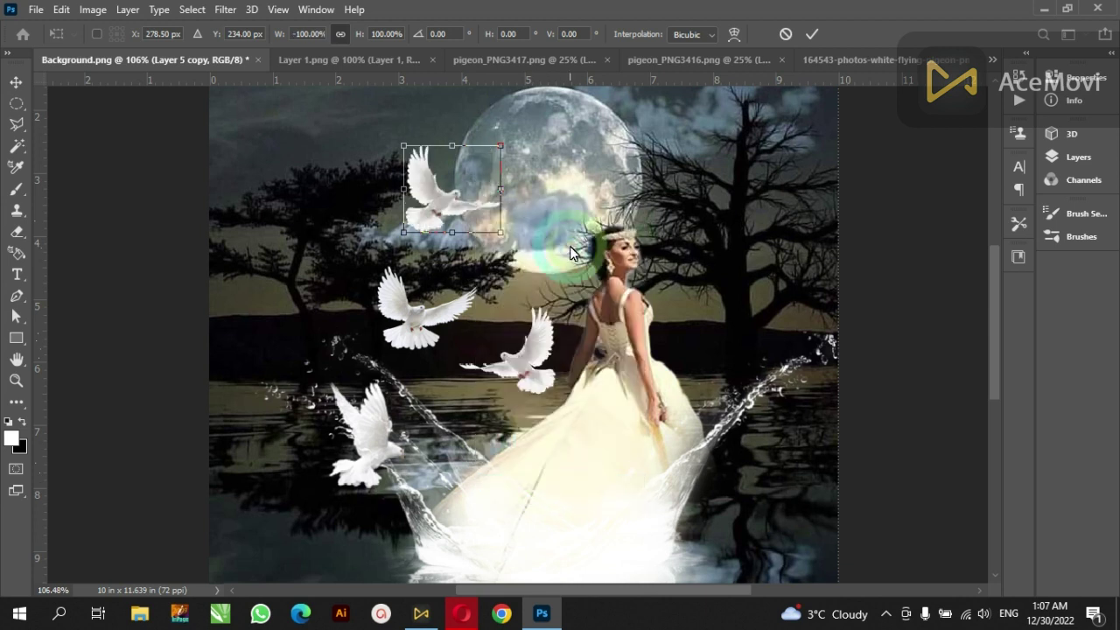
pyautogui.click(823, 33)
pyautogui.click(676, 199)
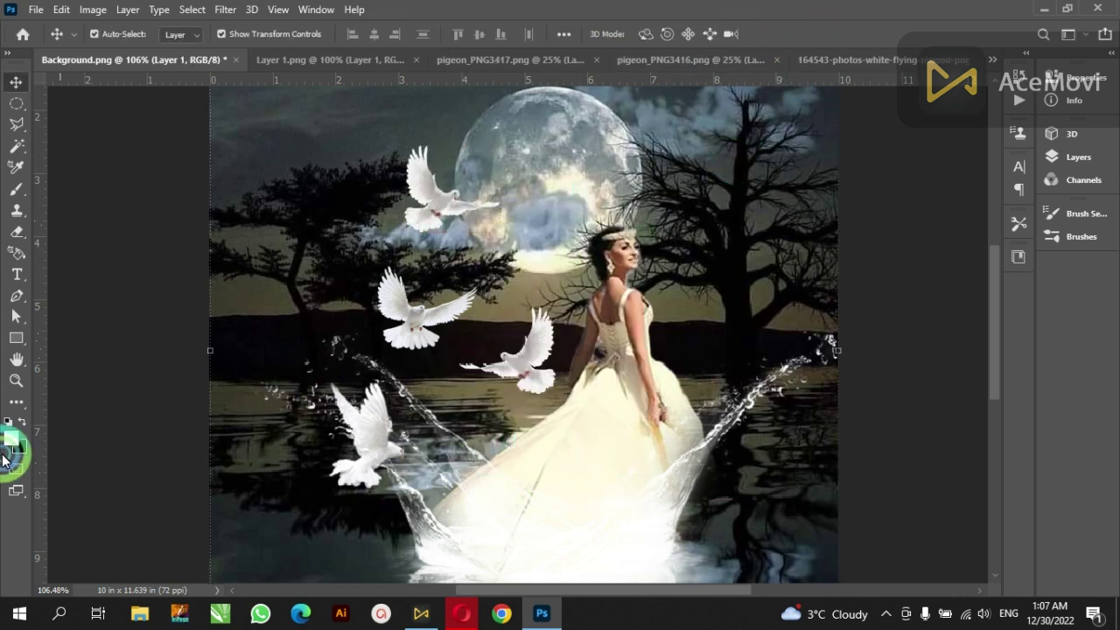
pyautogui.click(31, 376)
pyautogui.click(494, 34)
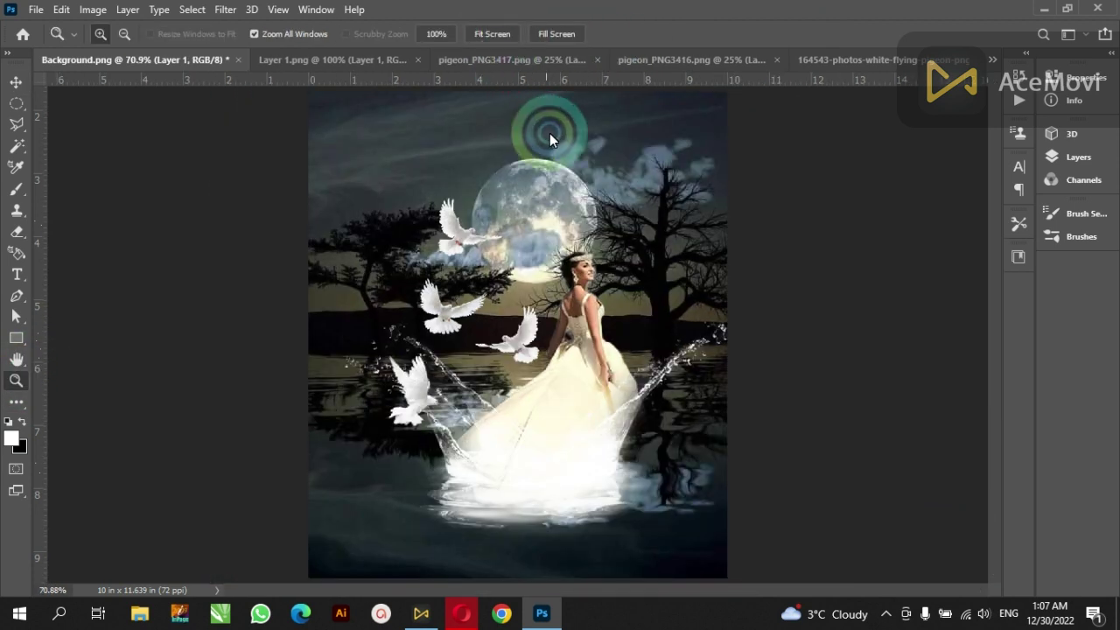